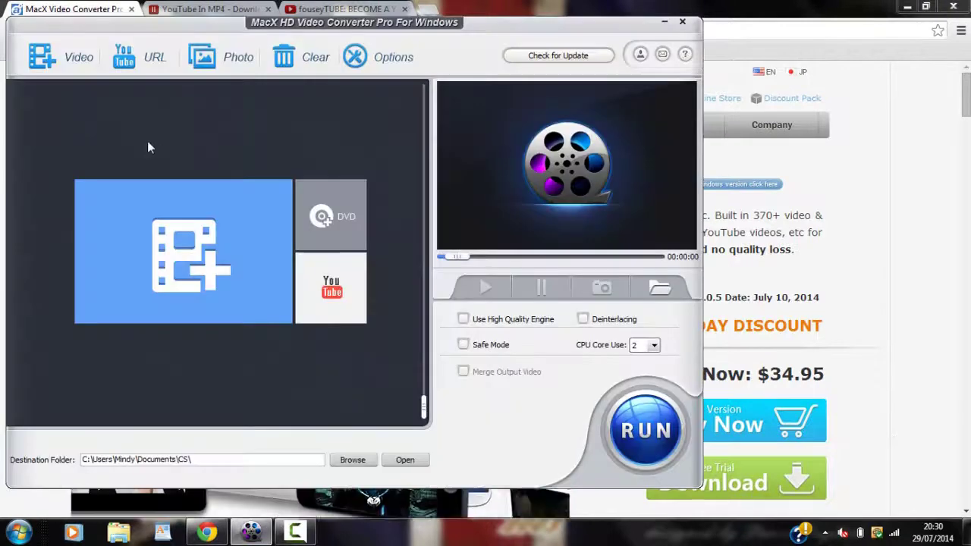
Start adding a source video so the Open dialog shows the New videos folder.
click(56, 63)
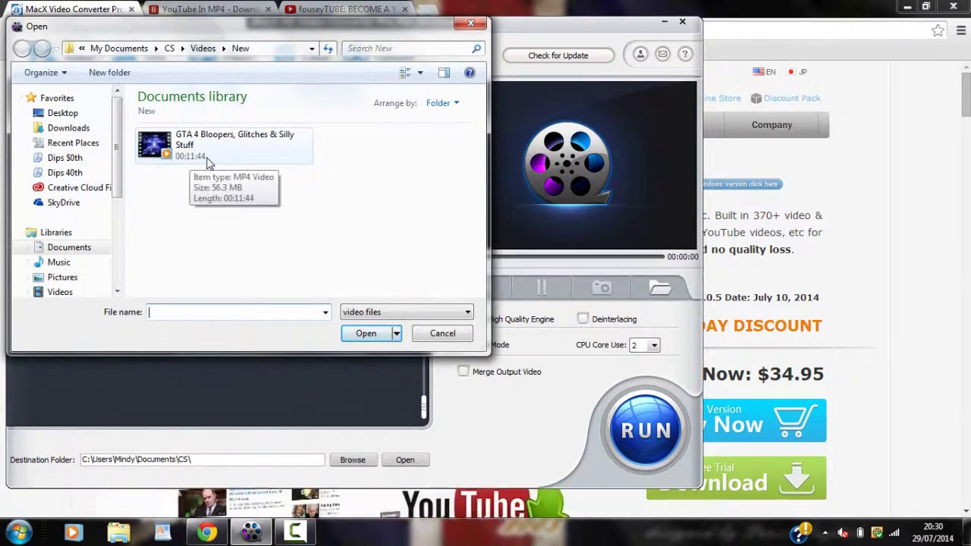
Load the GTA 4 Bloopers MP4 and set its output profile to Apple Device > iPod touch 4 (MPEG4).
click(209, 162)
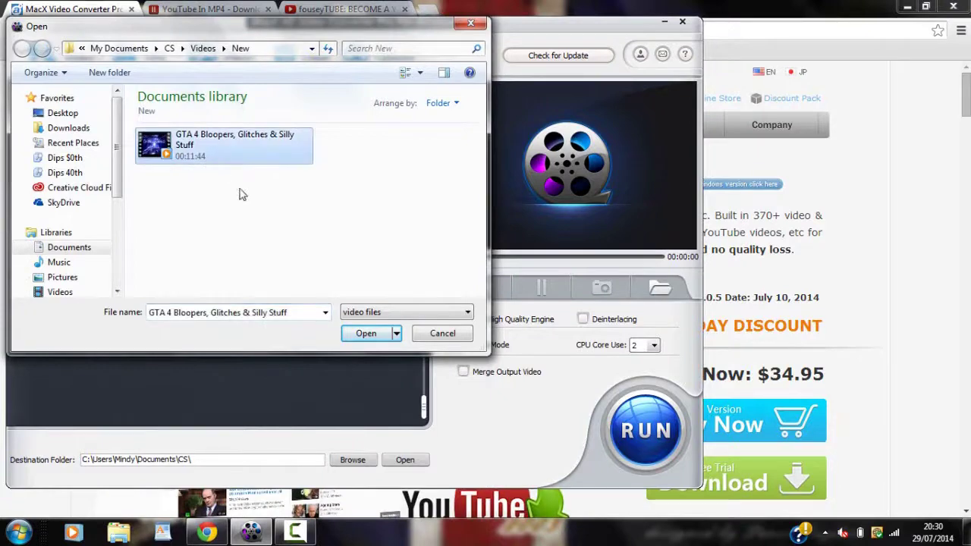
click(364, 334)
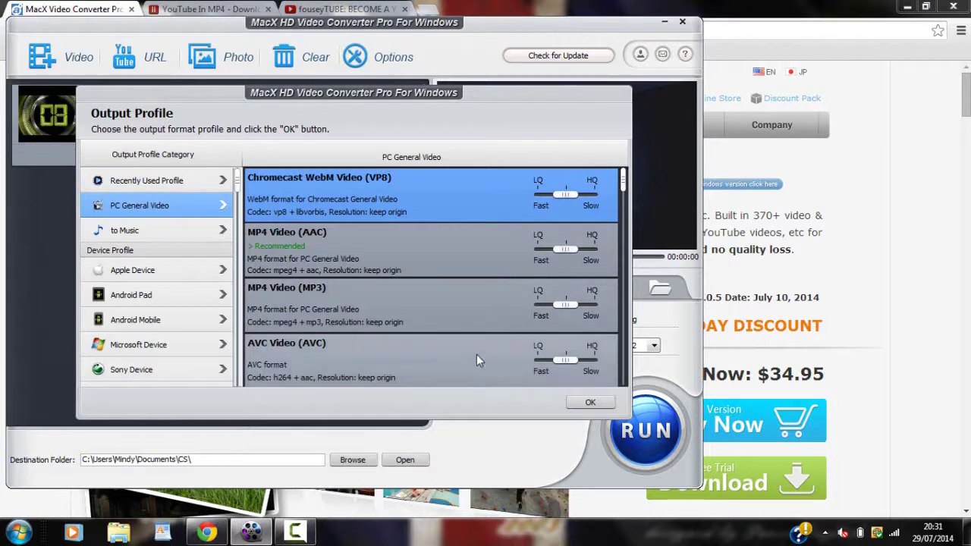
click(149, 231)
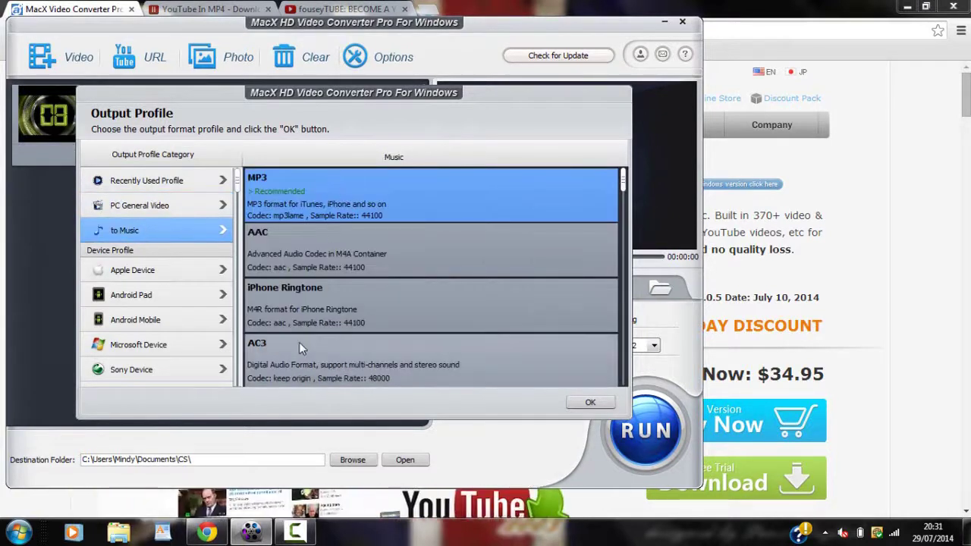
click(151, 271)
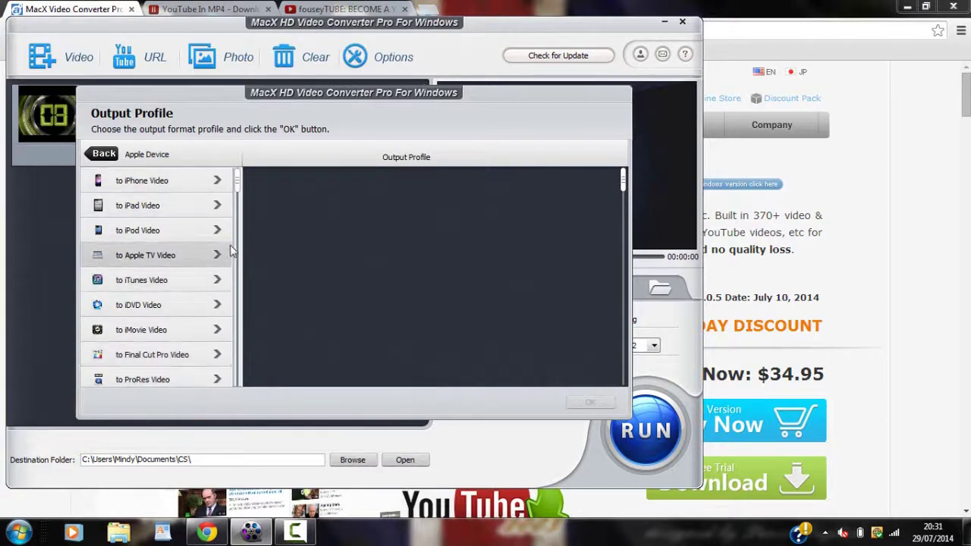
scroll(242, 258, down, 2)
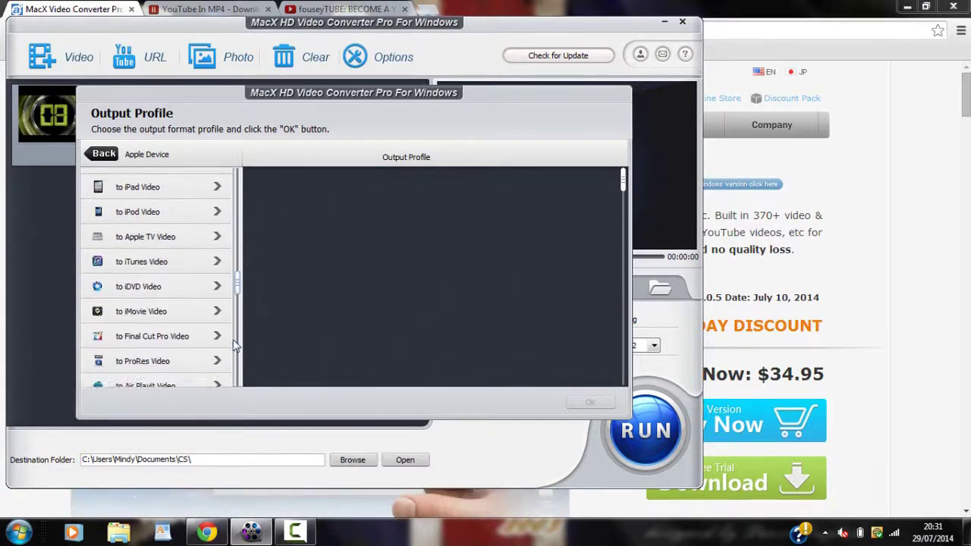
scroll(236, 304, up, 2)
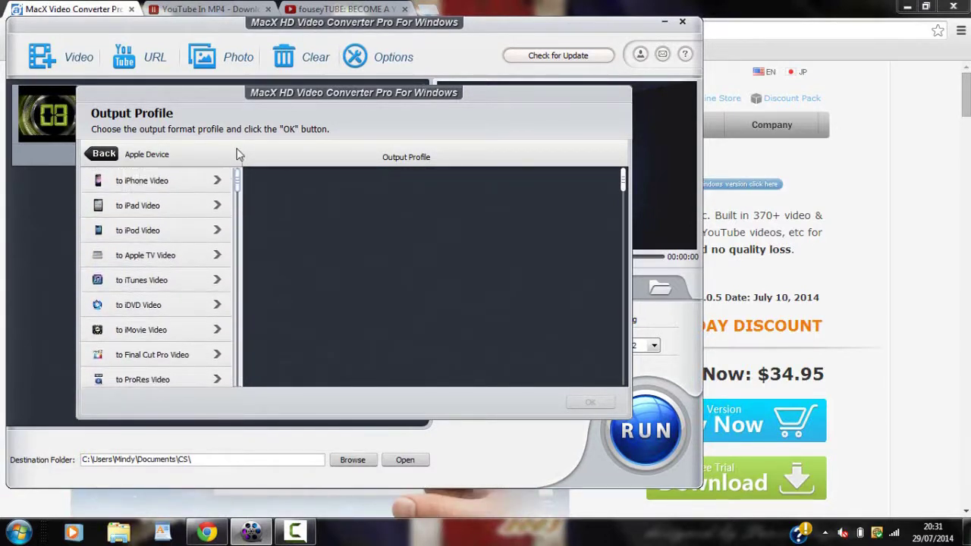
click(105, 153)
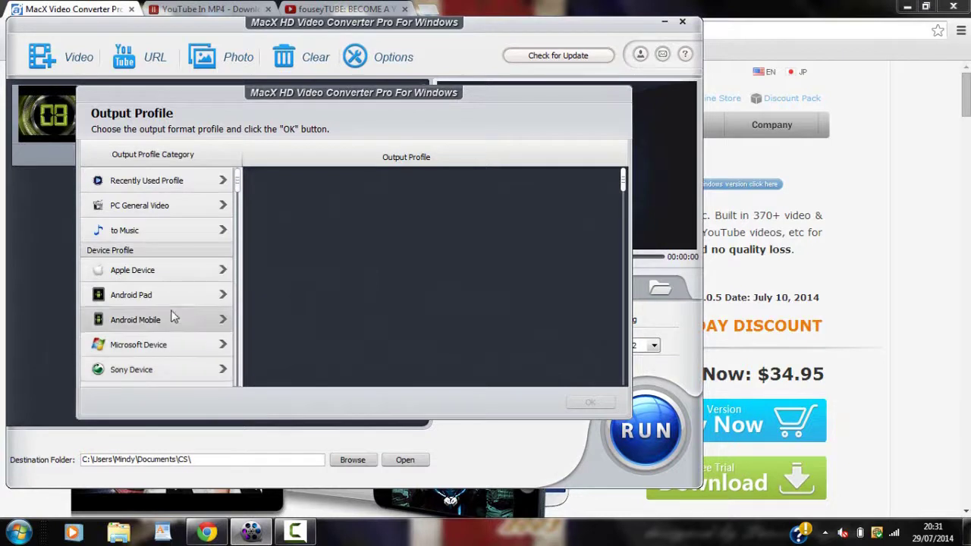
click(152, 270)
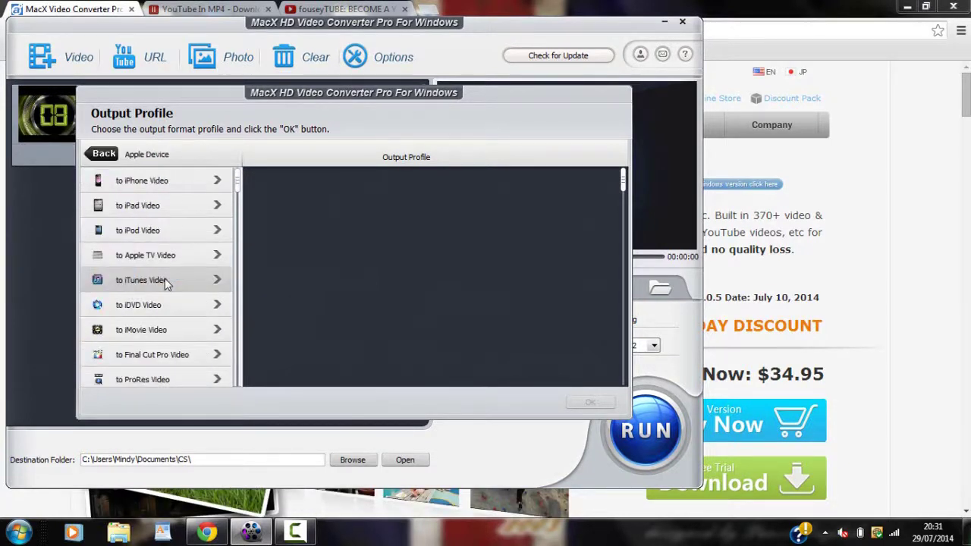
click(181, 243)
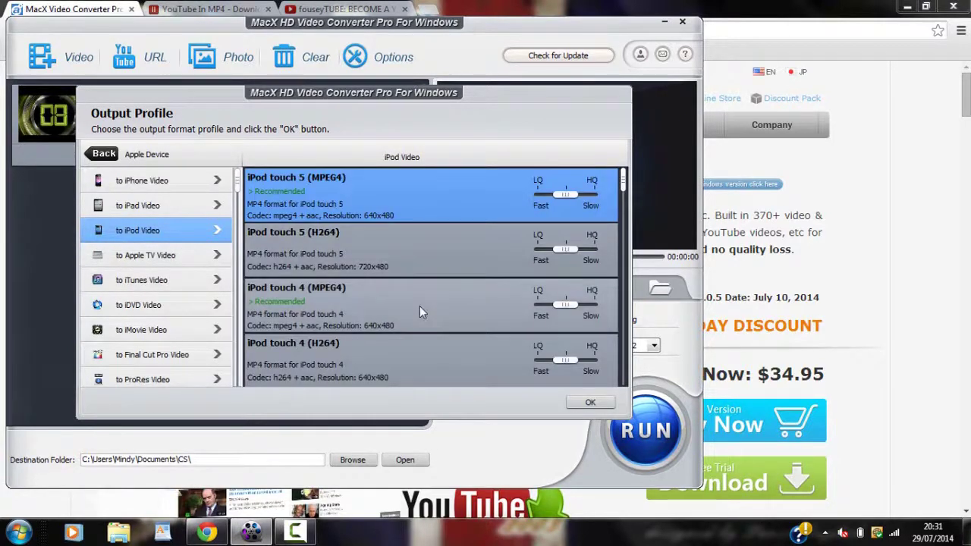
click(358, 311)
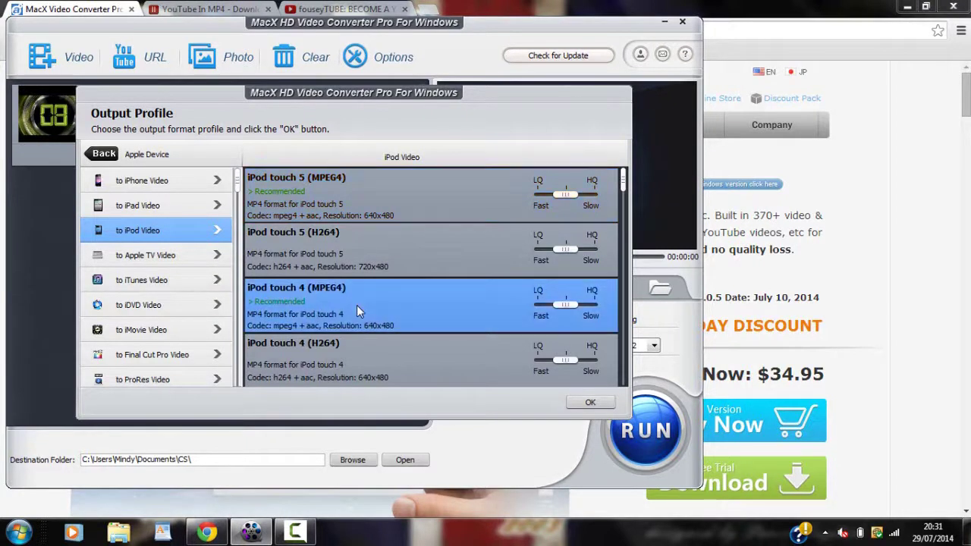
click(590, 402)
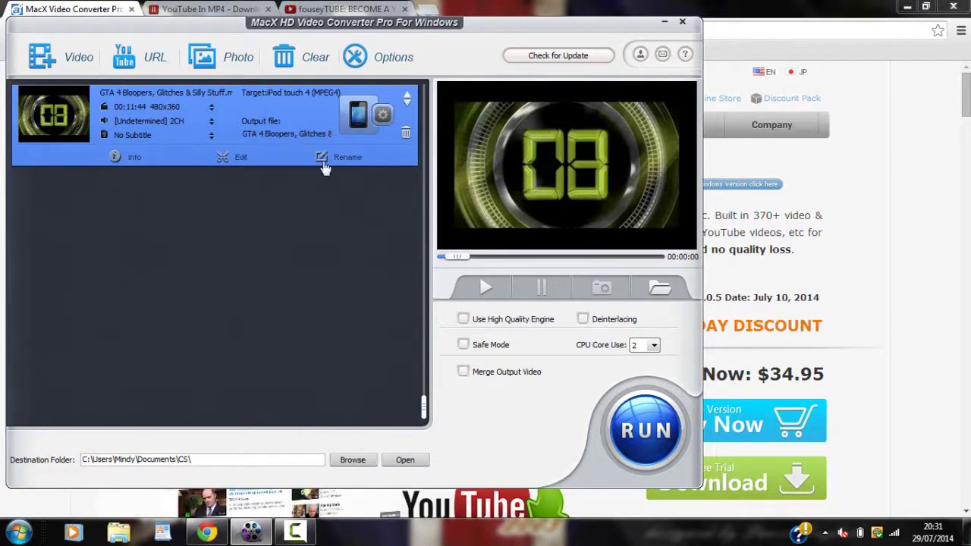
Review the video's Subtitle and Crop & Expand edit options, then close them unchanged.
click(241, 165)
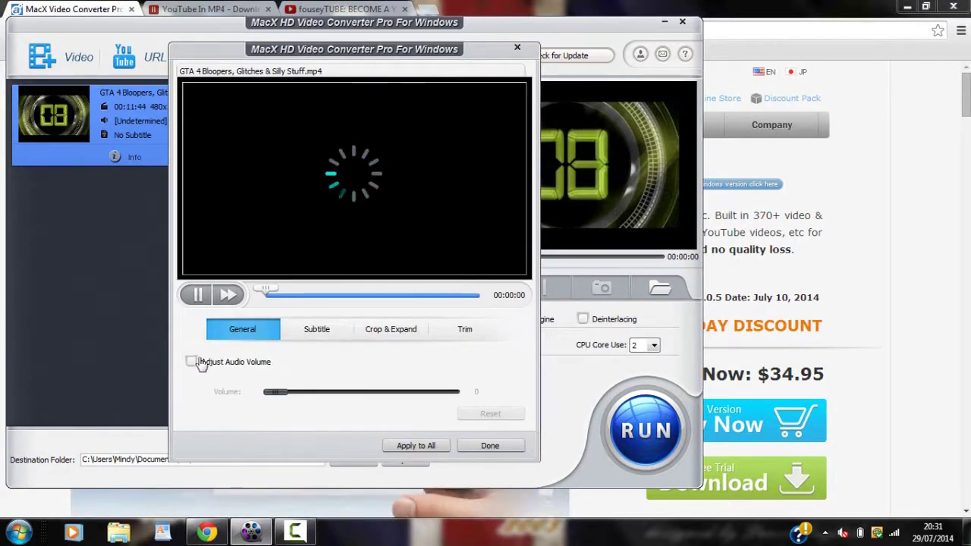
click(339, 334)
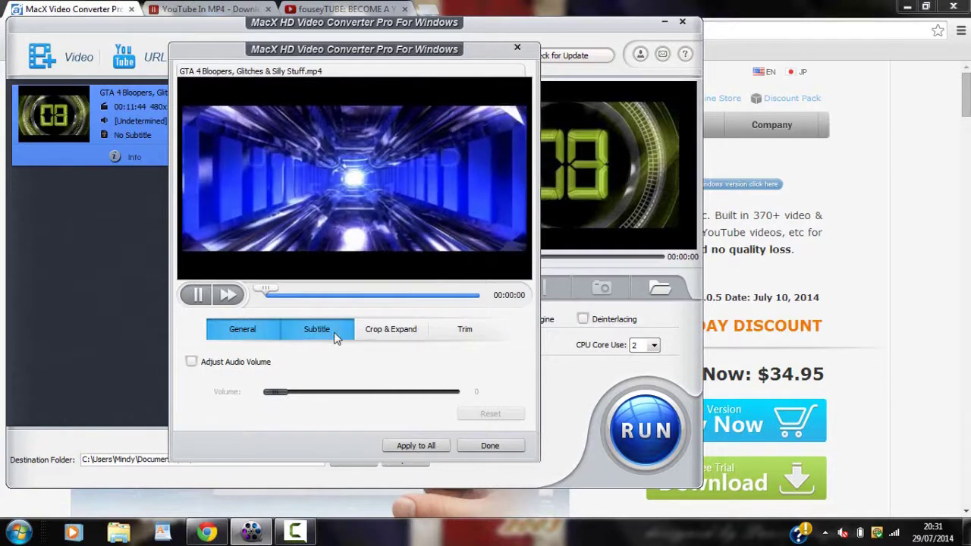
click(402, 330)
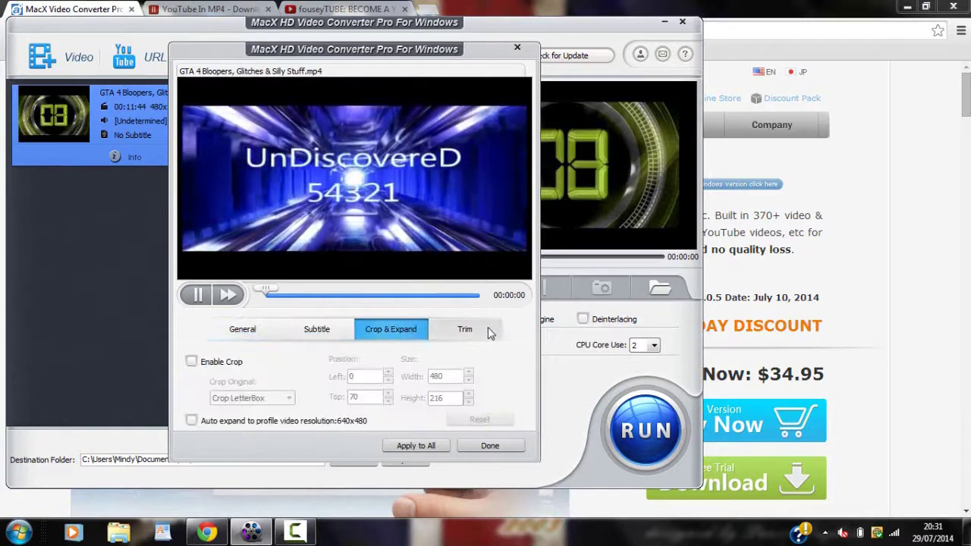
click(490, 446)
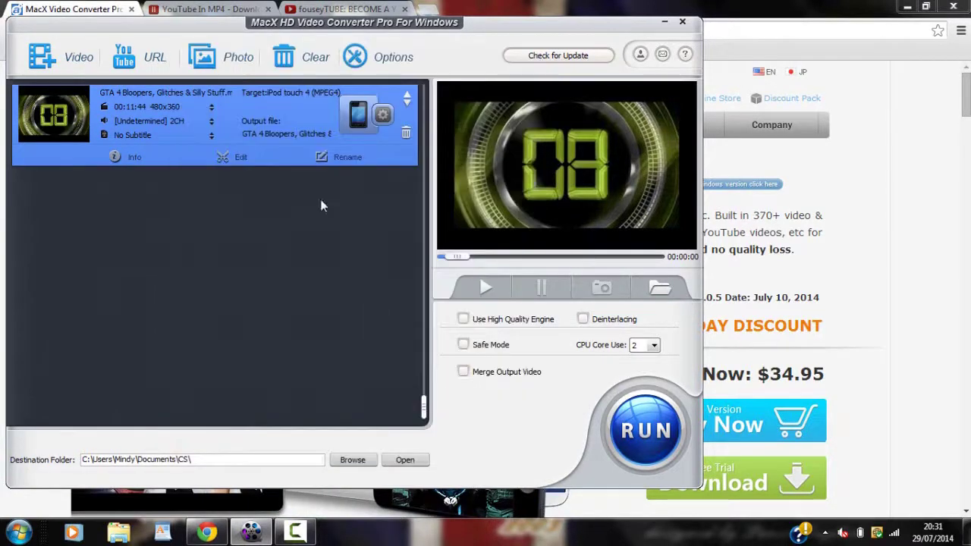
Replace the video's Artist tag with CS and save it.
click(326, 158)
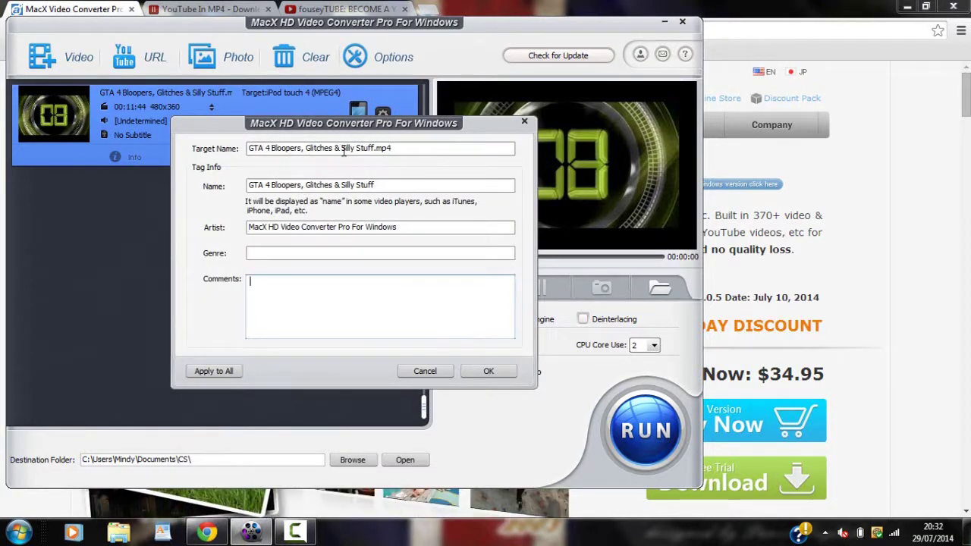
triple_click(405, 226)
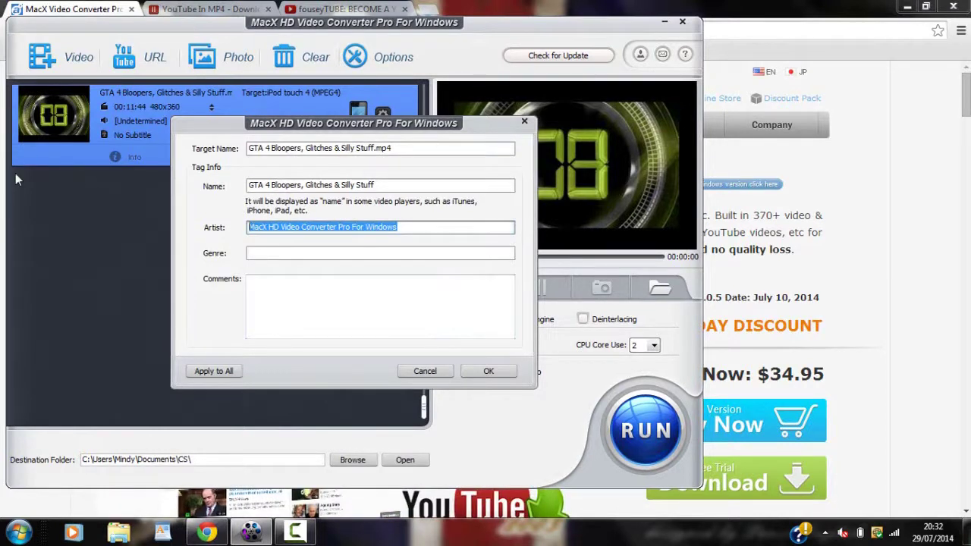
text(CS)
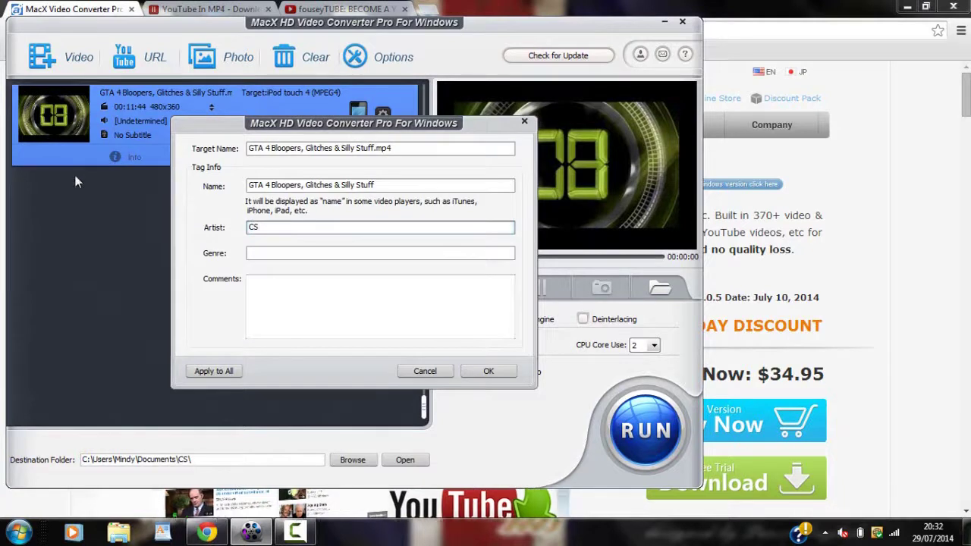
click(489, 370)
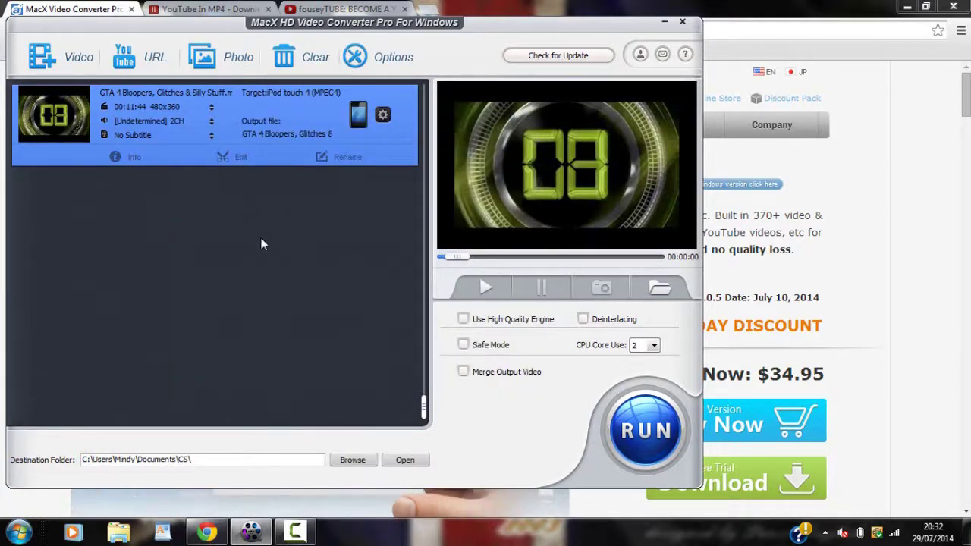
Set the CS folder as the output destination.
click(351, 459)
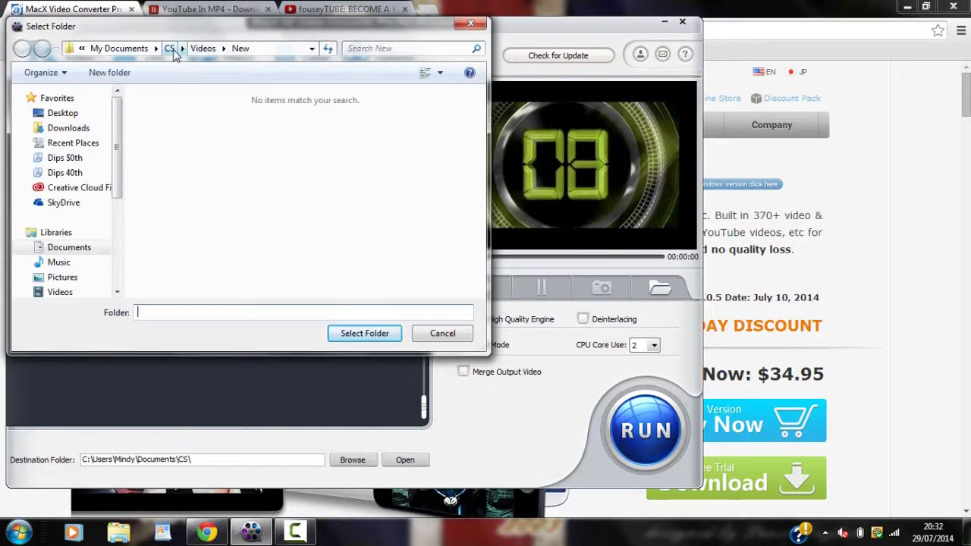
click(170, 48)
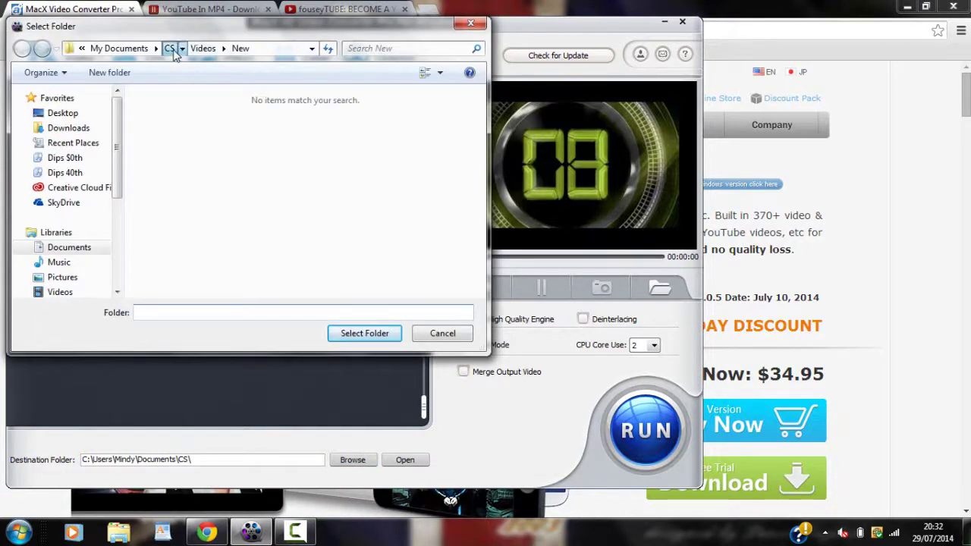
click(351, 335)
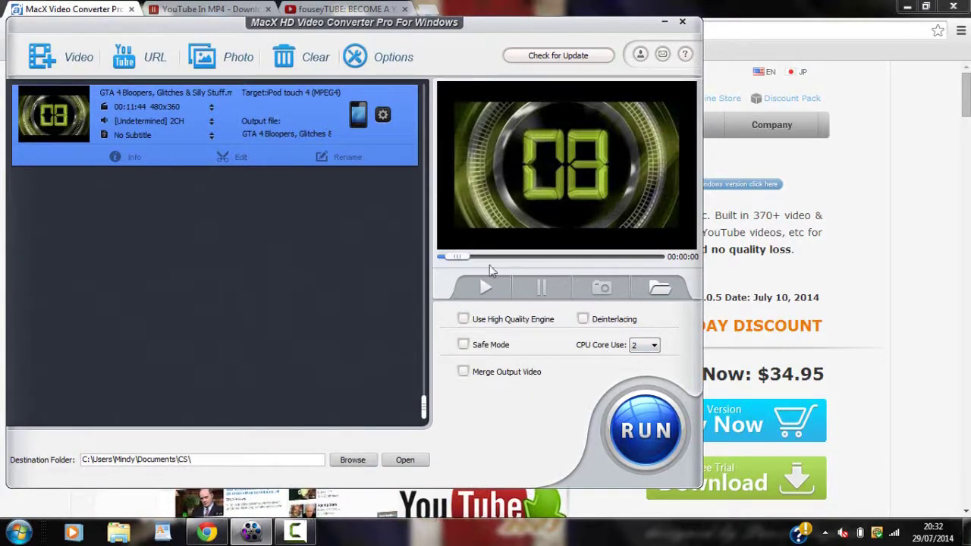
Briefly preview the GTA 4 video, then start the conversion with RUN.
click(486, 285)
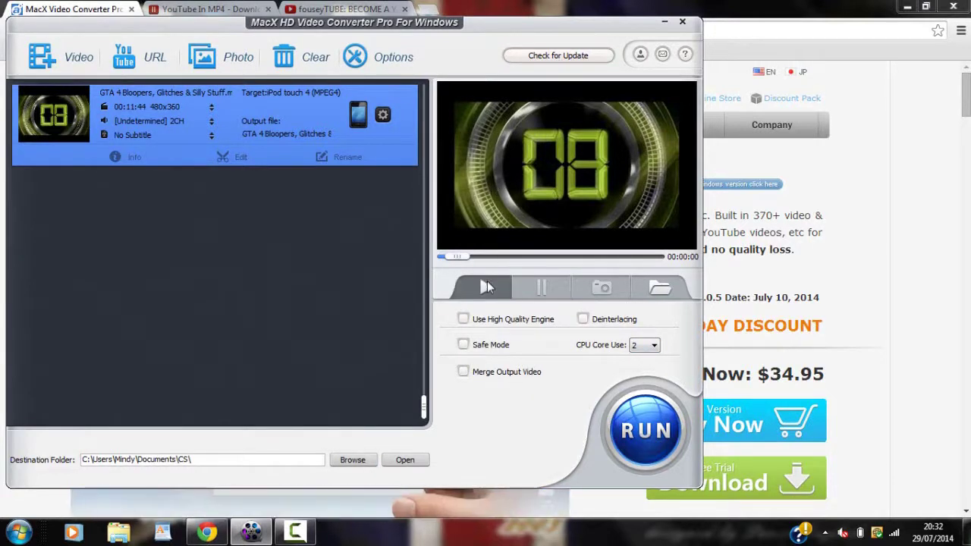
click(537, 296)
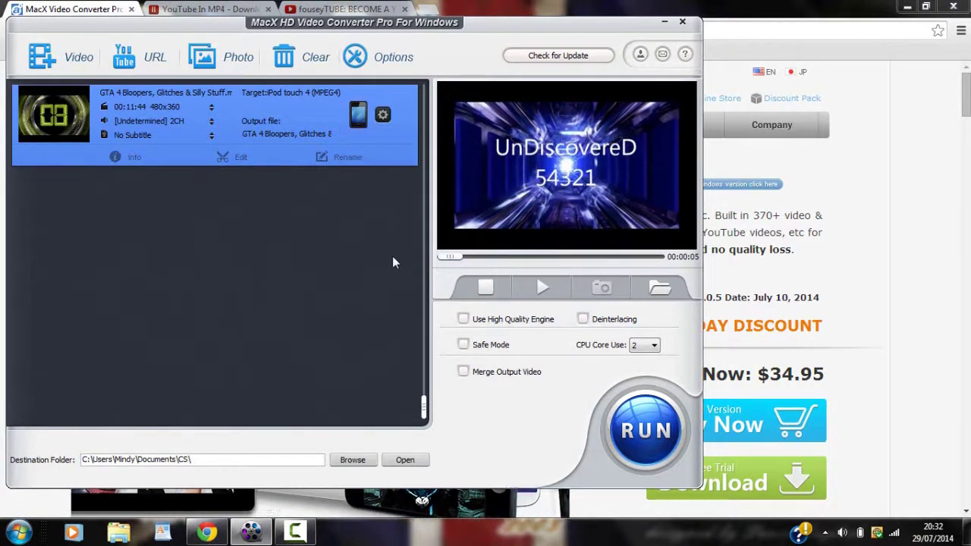
click(645, 453)
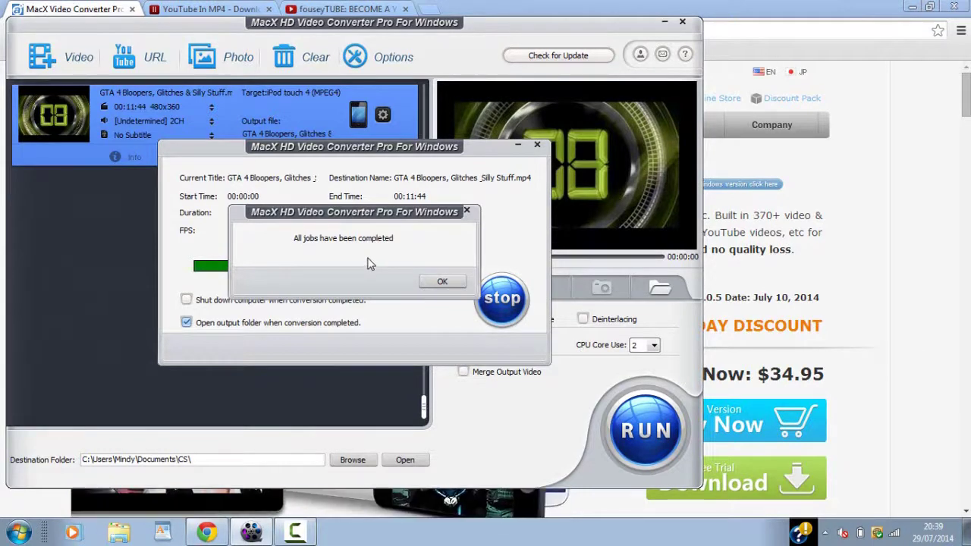
Dismiss the 'All jobs have been completed' notice after the conversion finishes.
click(436, 287)
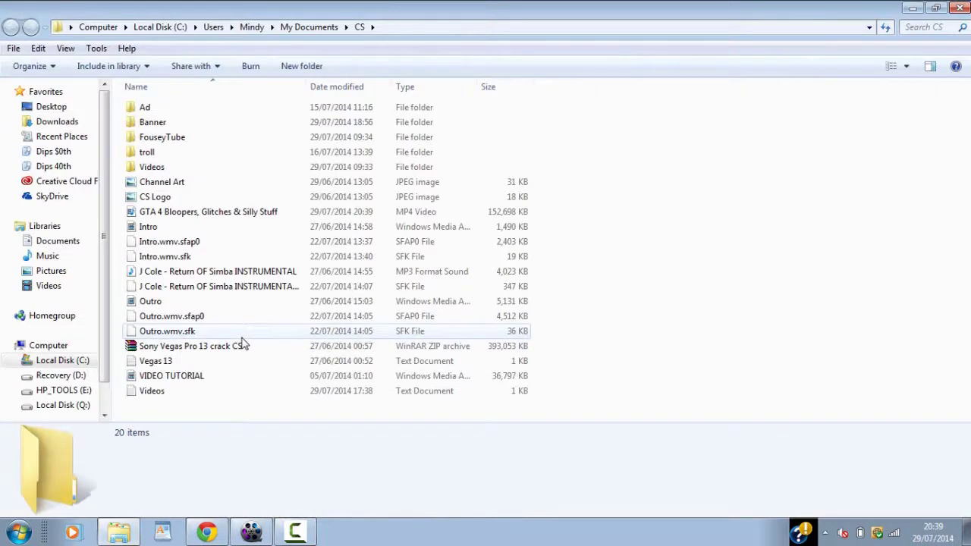
Select the converted GTA 4 Bloopers MP4 in the CS folder and dismiss the iPod AutoPlay prompt.
click(182, 215)
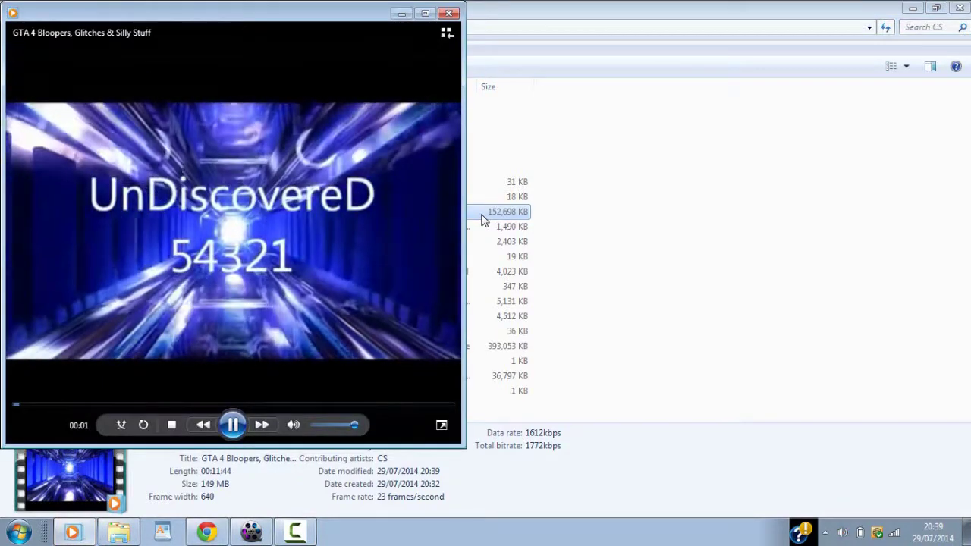
click(448, 14)
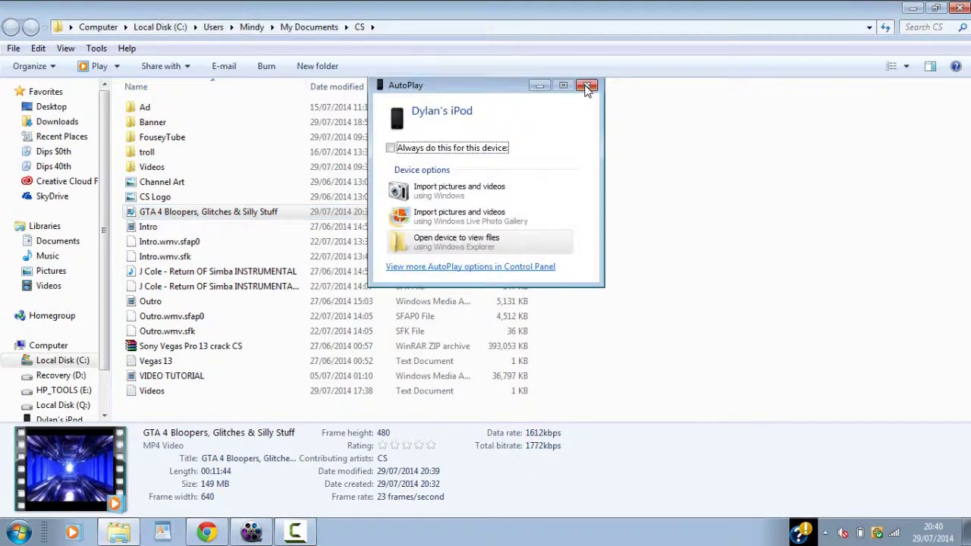
click(585, 83)
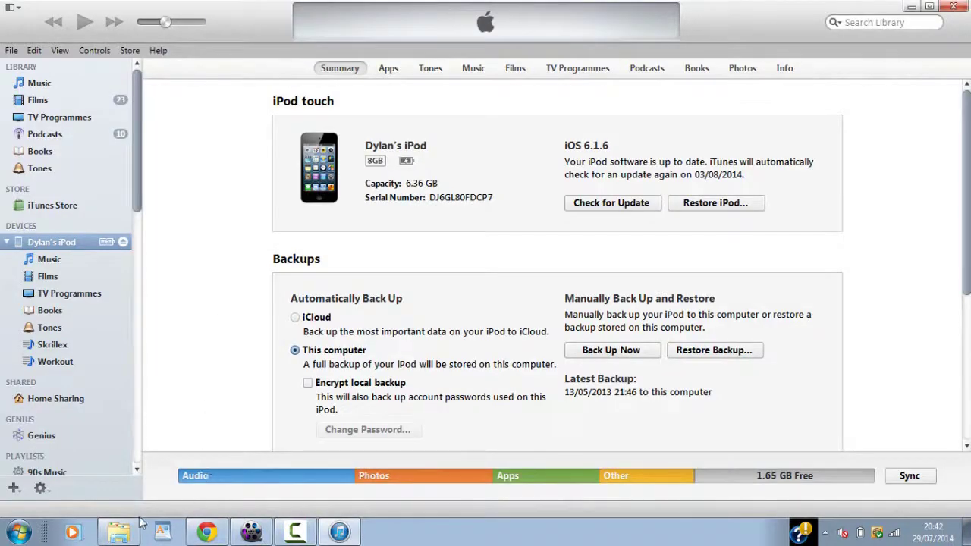
Drag the GTA 4 Bloopers MP4 onto the iPod in iTunes and view its Films.
click(125, 530)
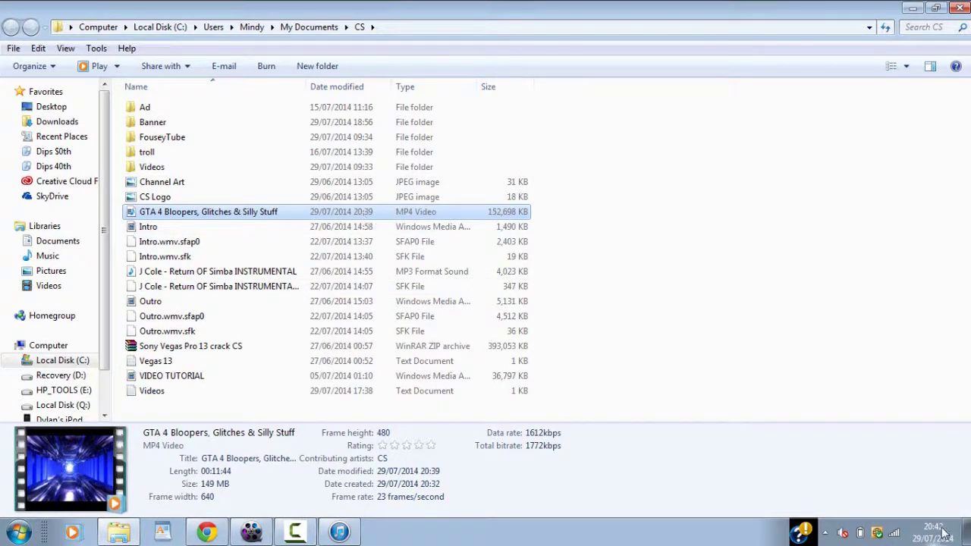
drag(244, 216, 72, 276)
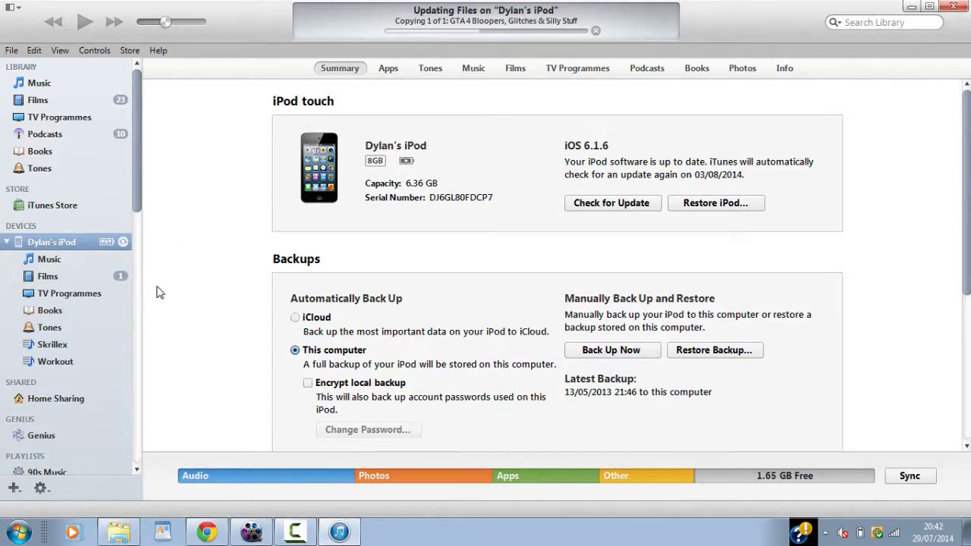
click(68, 280)
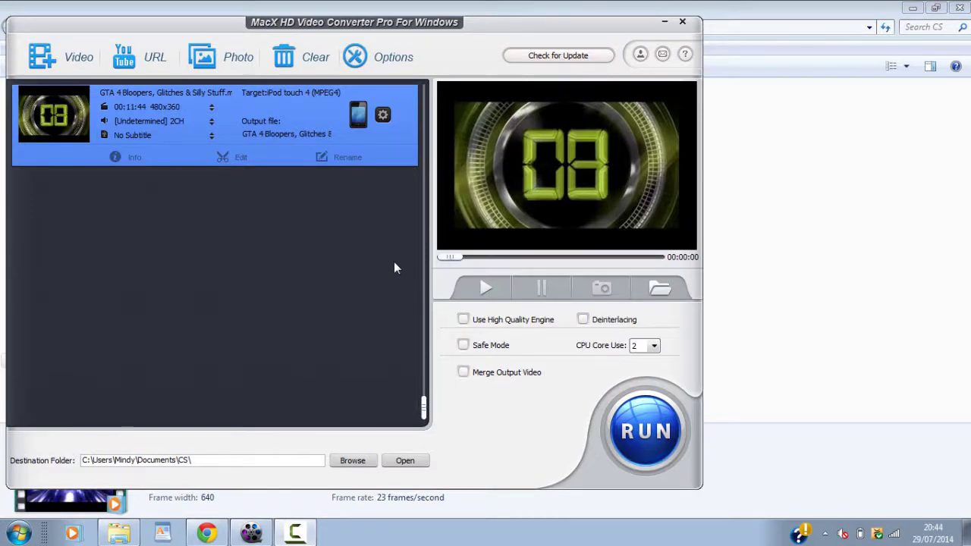
Skip ahead in the GTA 4 preview, then delete the video from the conversion list.
click(477, 259)
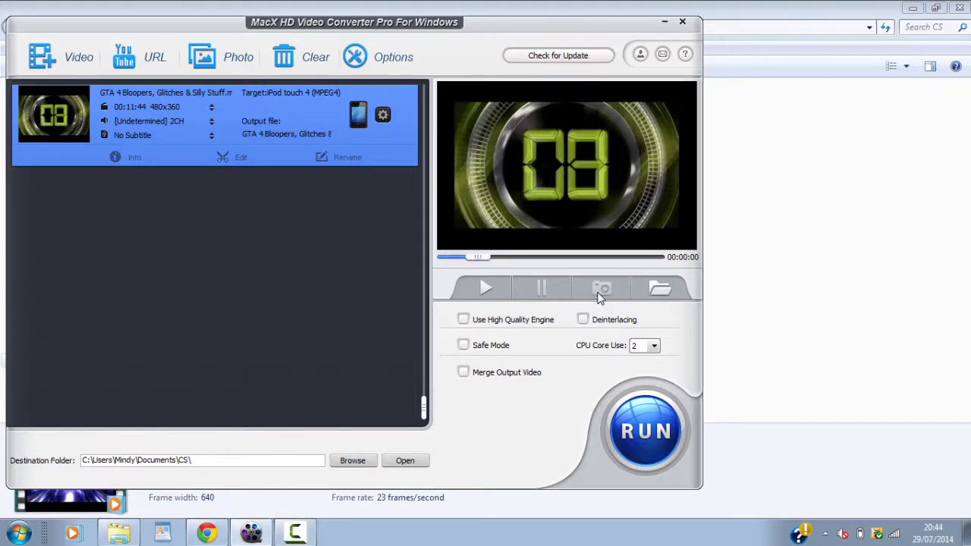
mouse_move(377, 146)
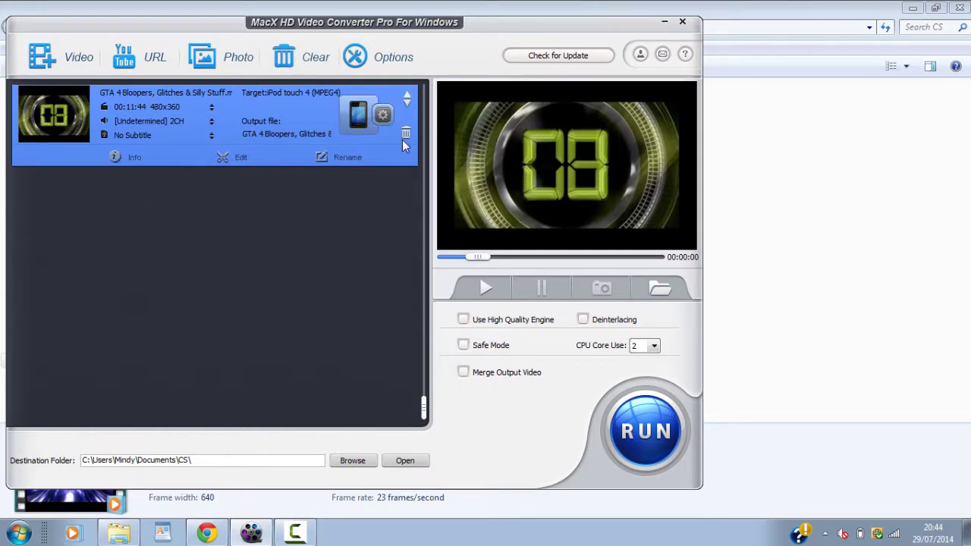
click(406, 135)
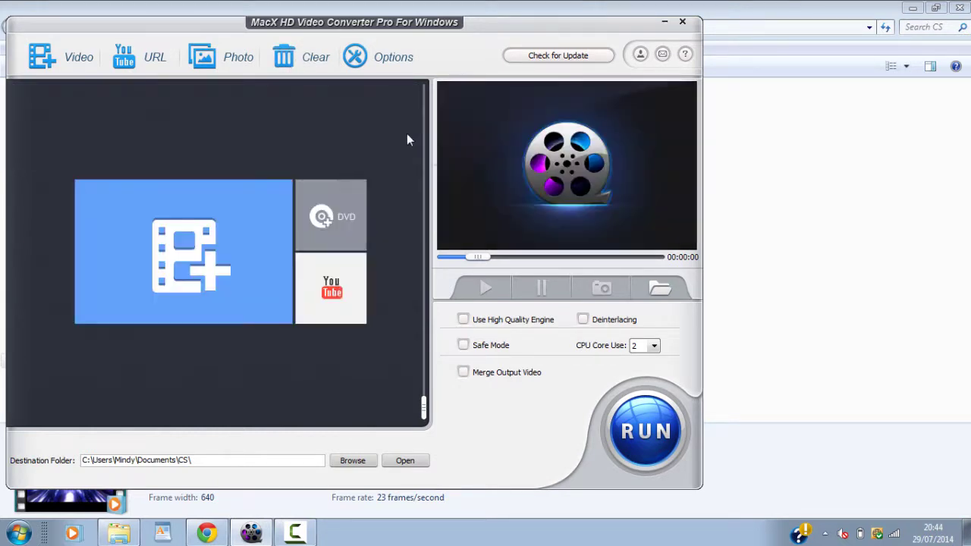
click(125, 62)
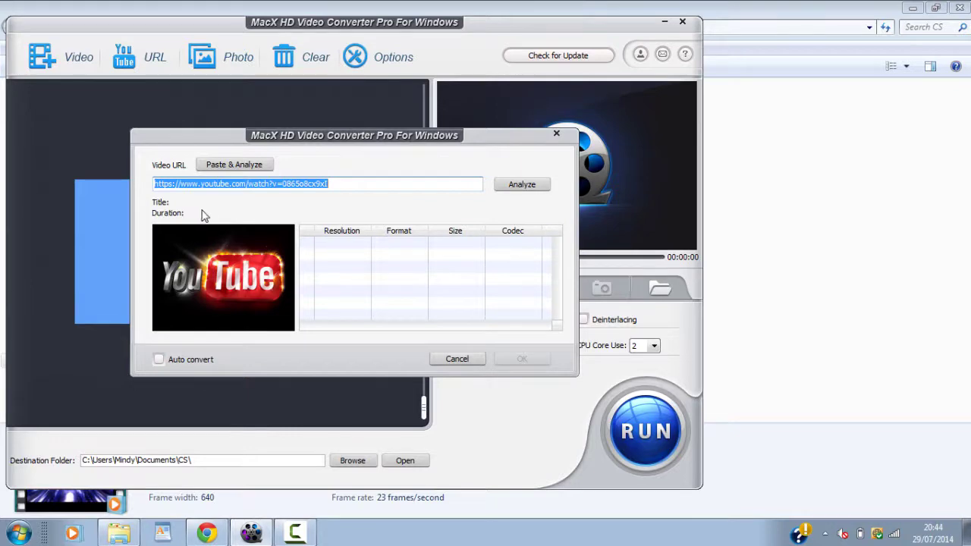
Paste the fouseyTUBE contest video's YouTube link into the URL dialog and analyze it.
click(205, 534)
click(251, 533)
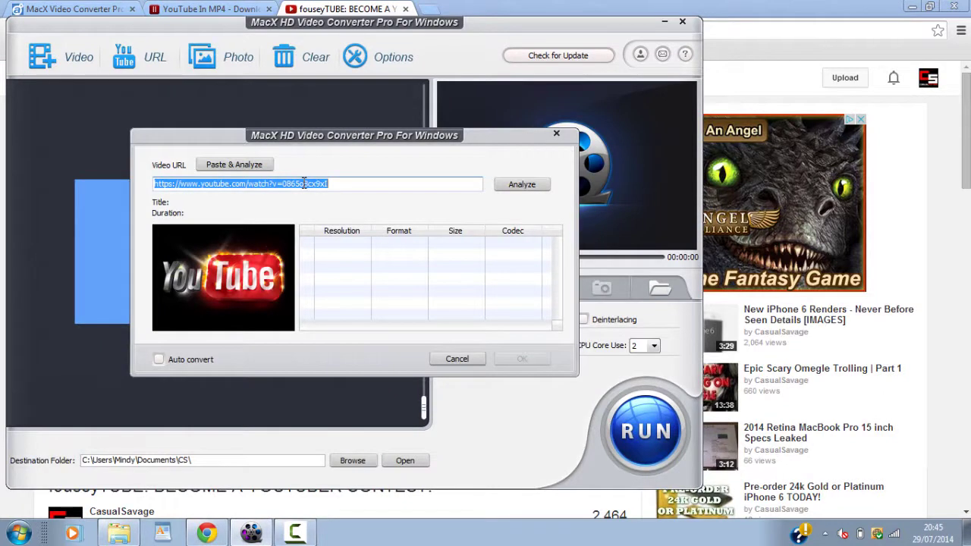
text(https://www.youtube.com/watch?v=0865o3cx9xI)
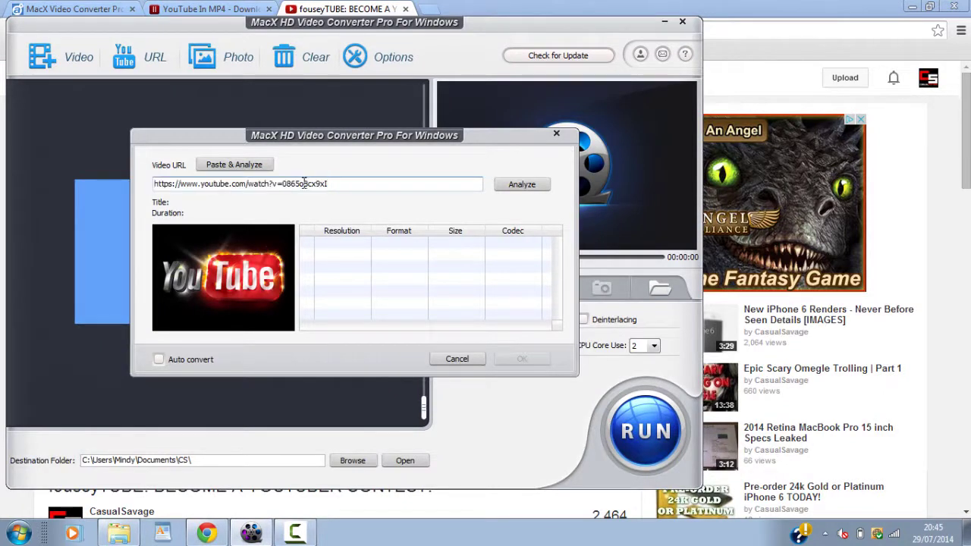
click(239, 169)
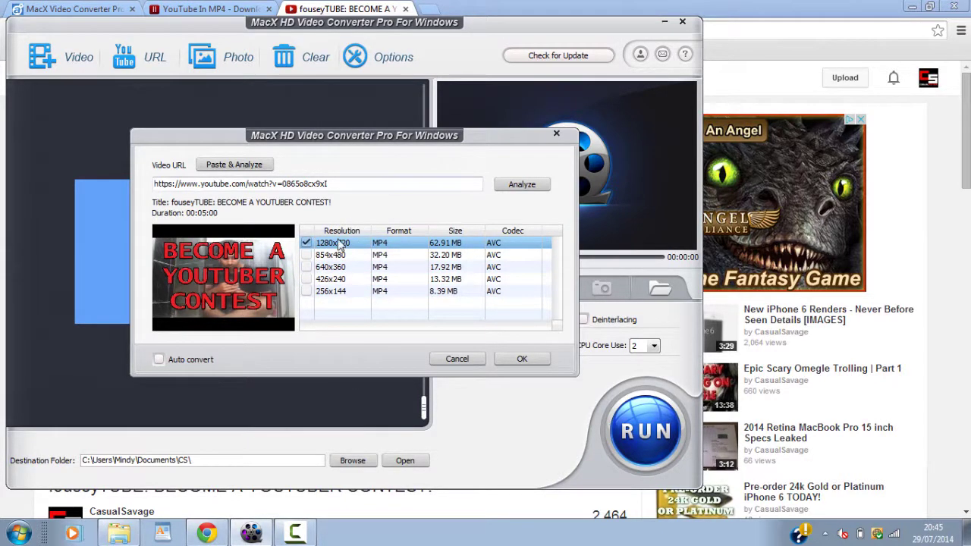
Check the video's quality options on YouTube, then confirm the 1280x720 MP4 download.
key(alt+Tab)
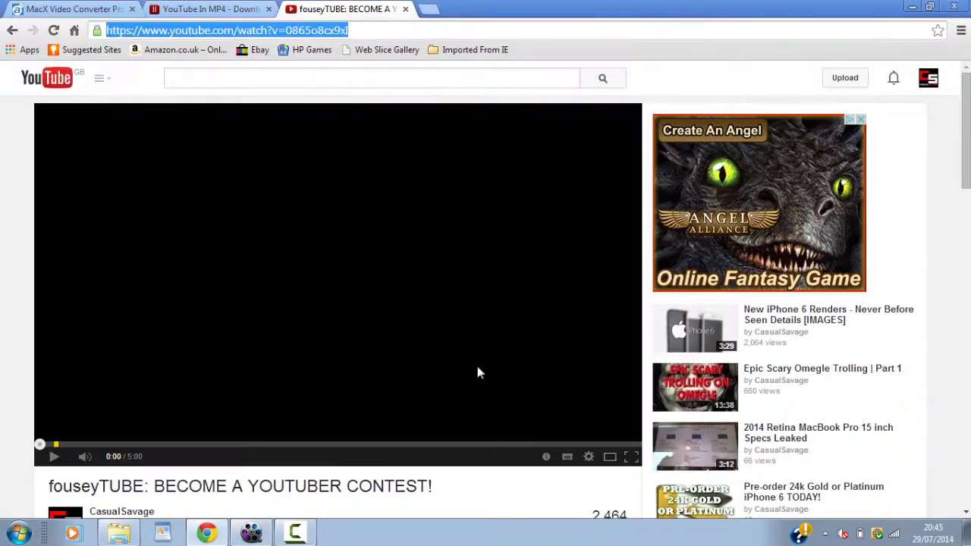
click(589, 456)
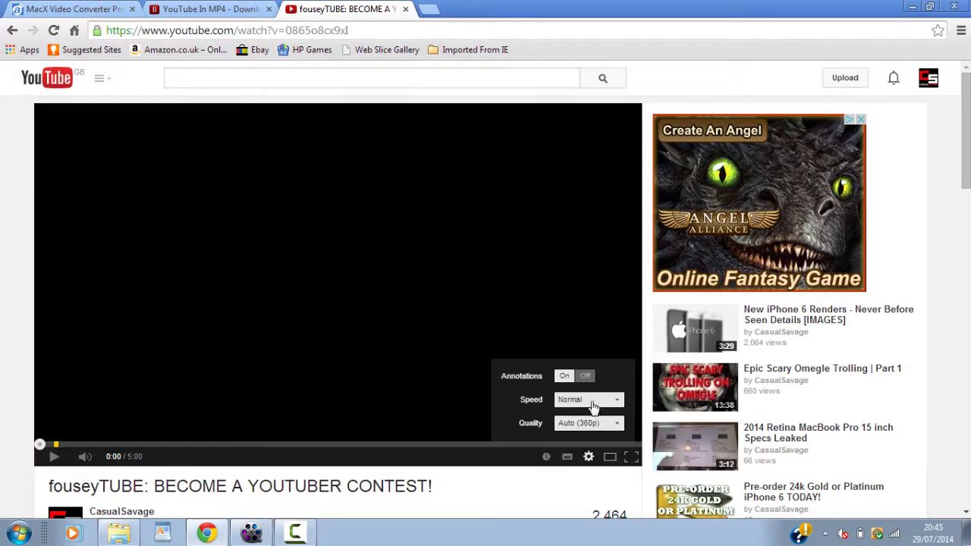
click(588, 426)
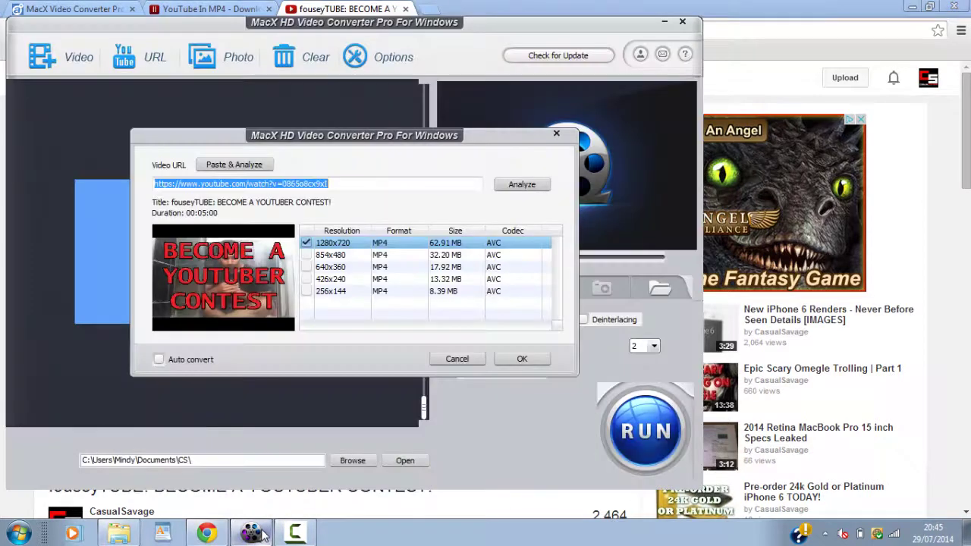
key(alt+Tab)
key(Return)
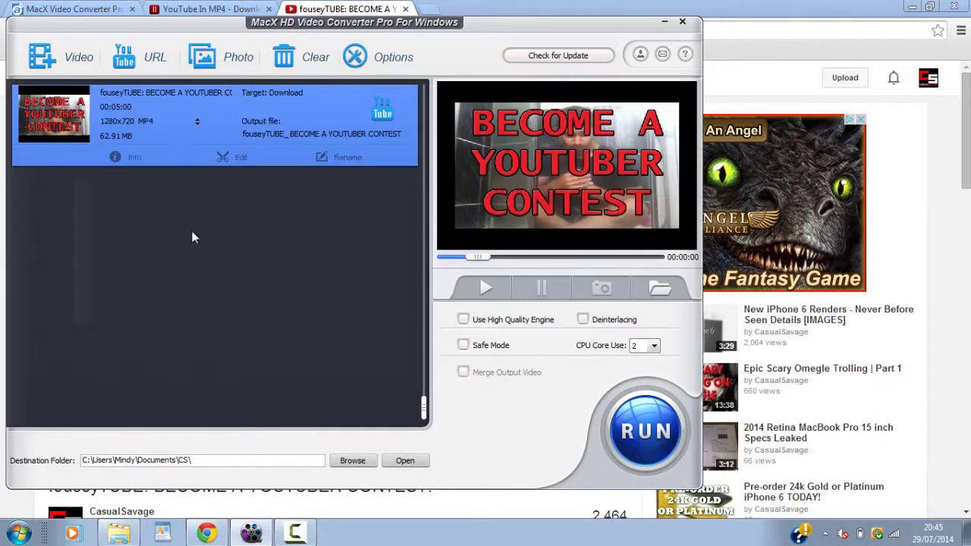
click(352, 167)
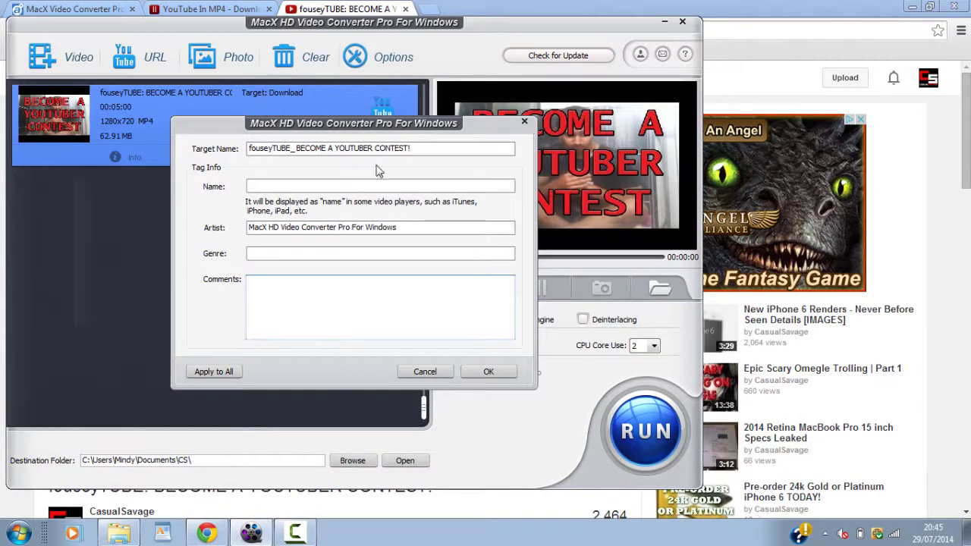
Replace the fouseyTUBE video's Artist tag with CS and start the download with RUN.
drag(413, 227, 160, 214)
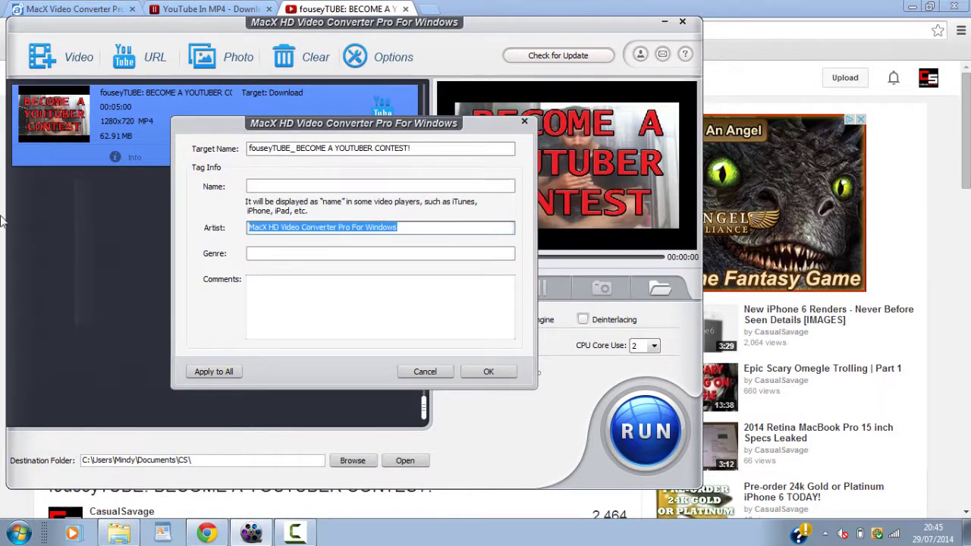
text(CS)
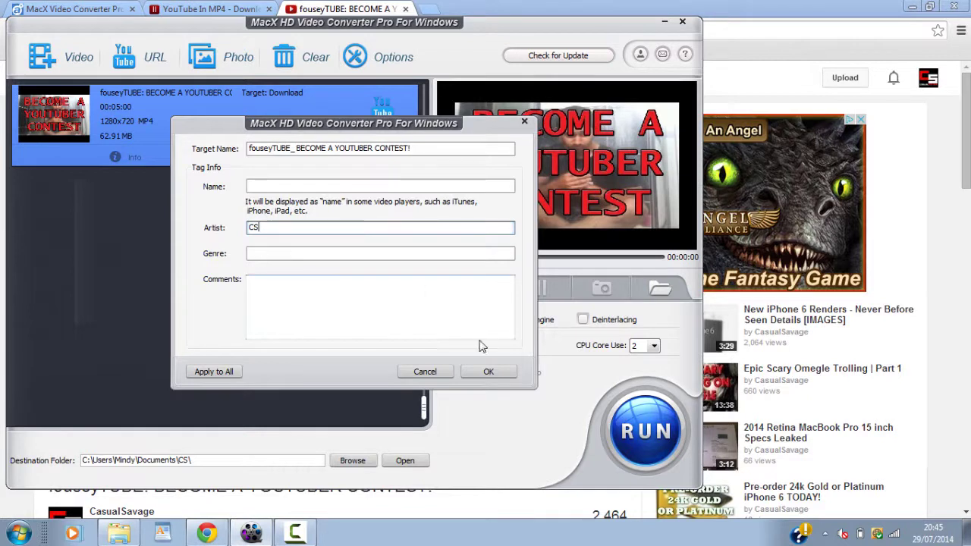
click(489, 372)
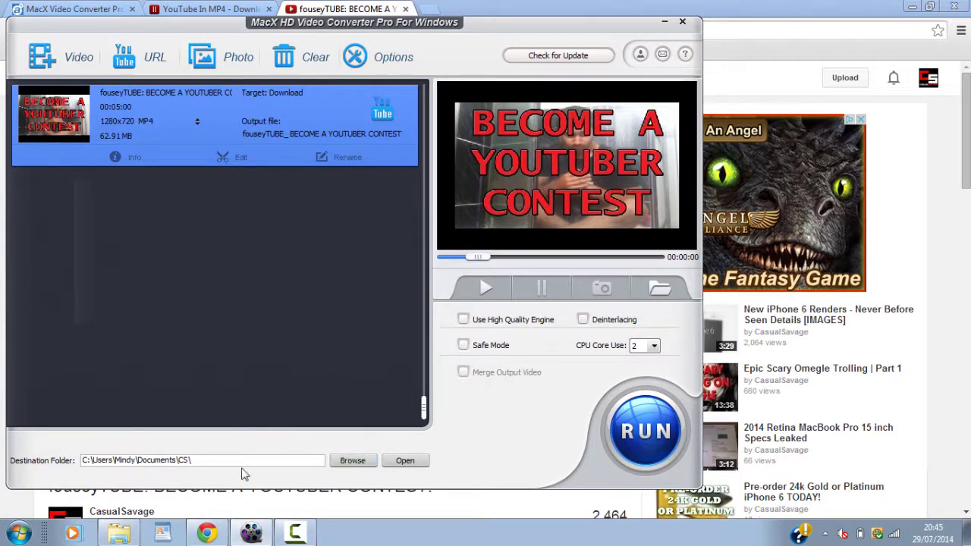
click(643, 429)
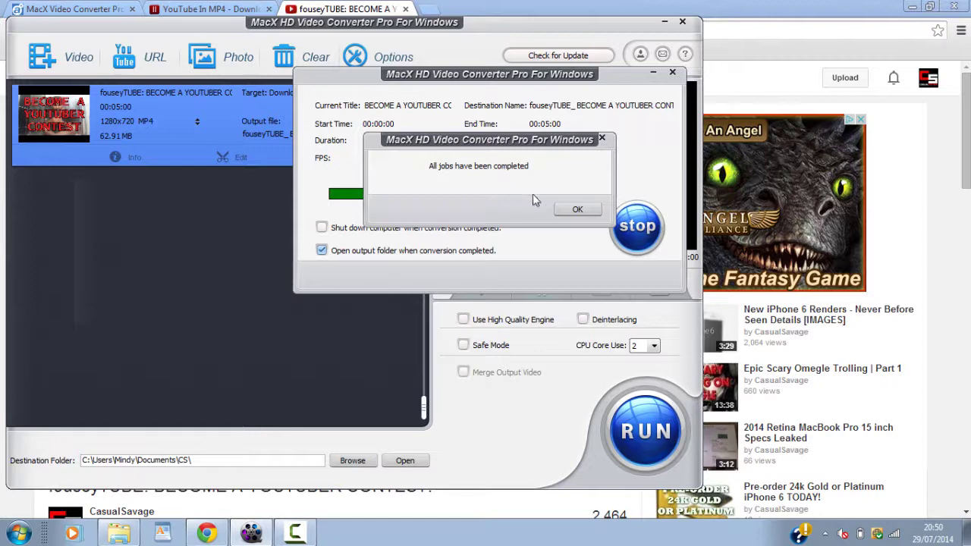
Dismiss the completion message and play the downloaded fouseyTUBE contest MP4 from the CS folder.
click(565, 211)
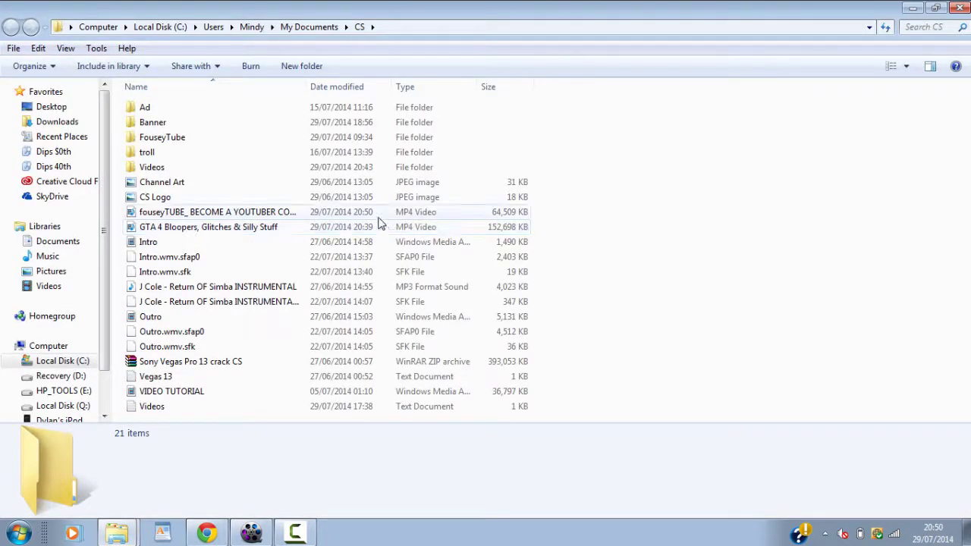
click(182, 214)
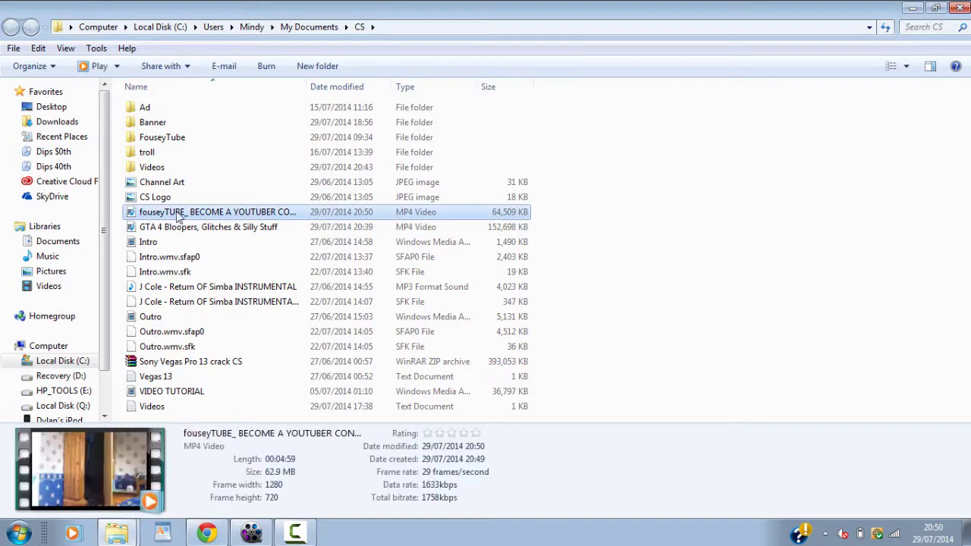
double_click(182, 215)
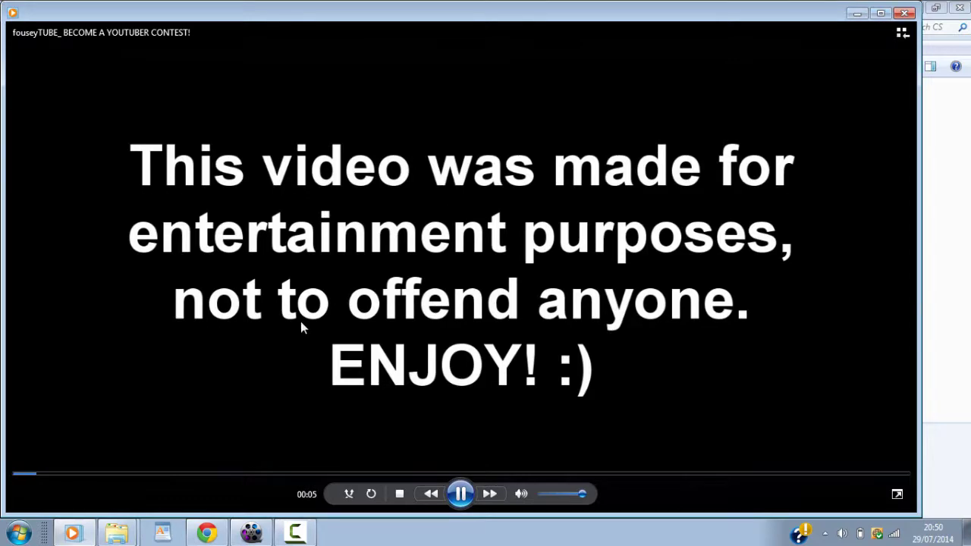
Skip ahead to about 01:08 in the fouseyTUBE video, then close Windows Media Player.
click(224, 474)
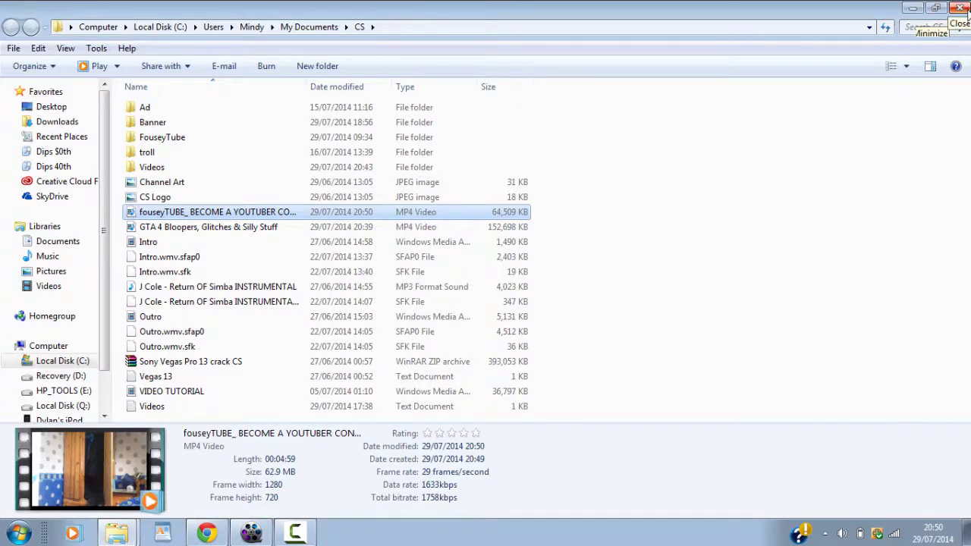
click(912, 13)
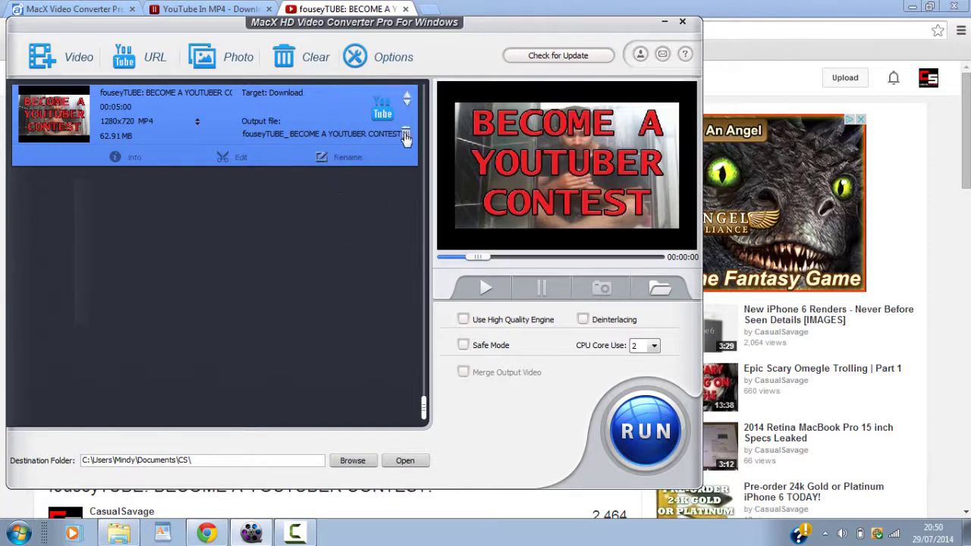
Clear the fouseyTUBE contest video from the converter's file list.
click(294, 60)
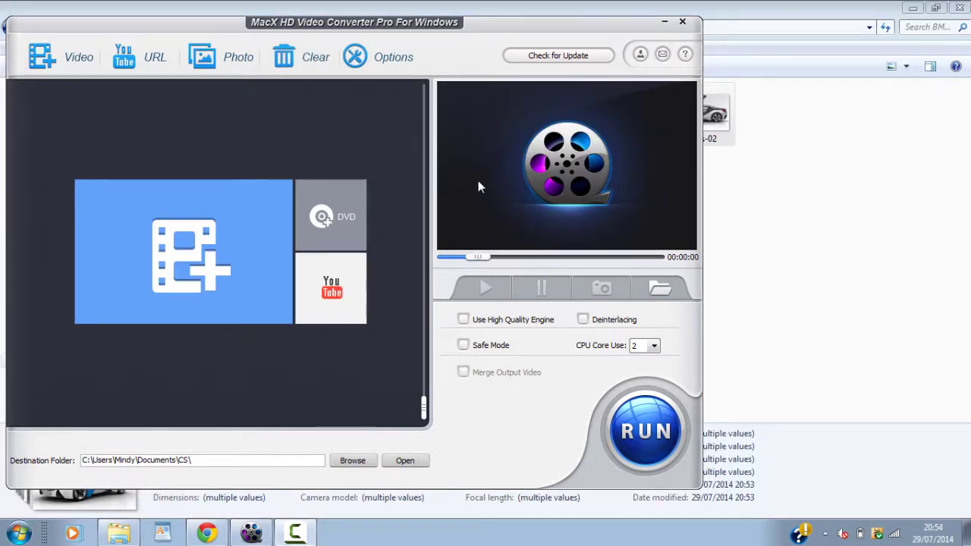
Start a photo slideshow and look over the eight BMW i8 photos in Explorer.
click(207, 61)
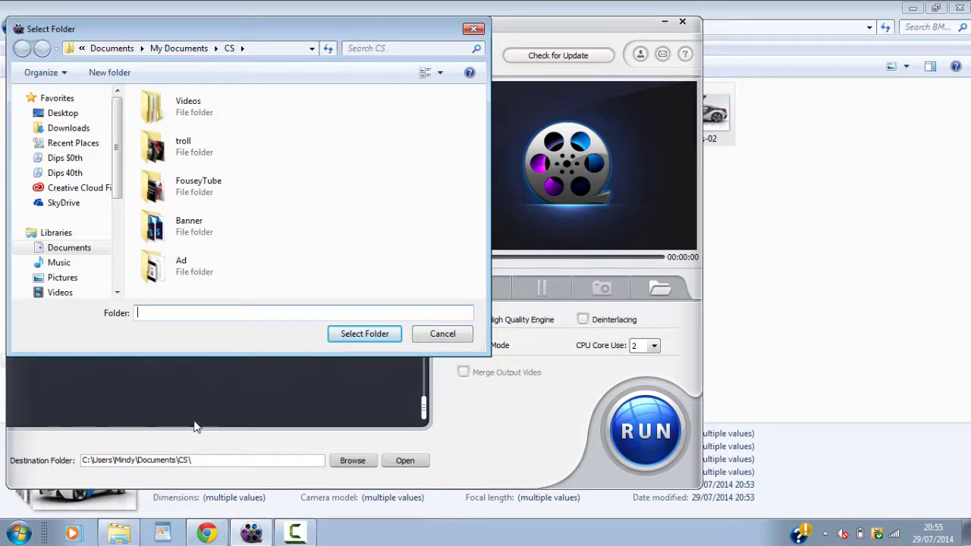
click(123, 531)
click(238, 251)
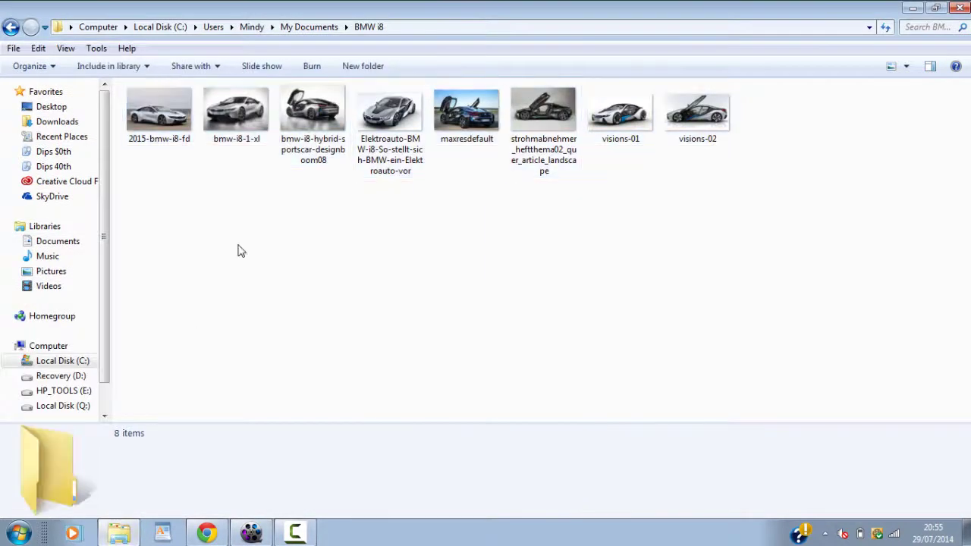
drag(154, 174, 747, 133)
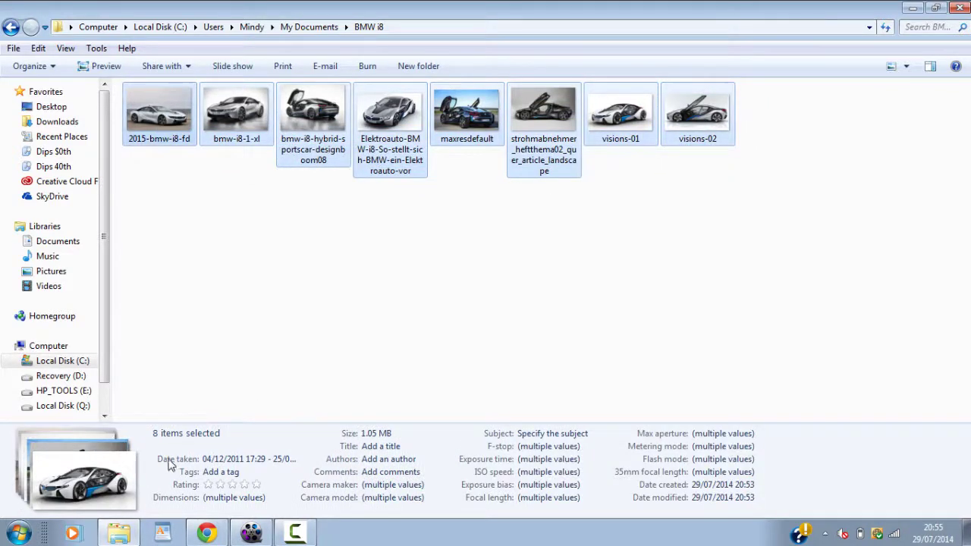
click(298, 235)
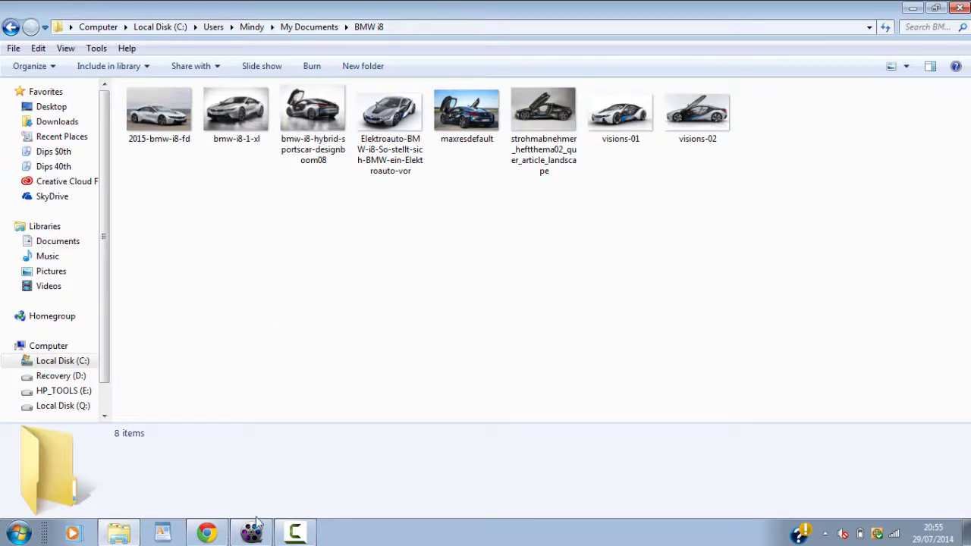
Pick the BMW i8 folder under My Documents as the slideshow source.
click(251, 533)
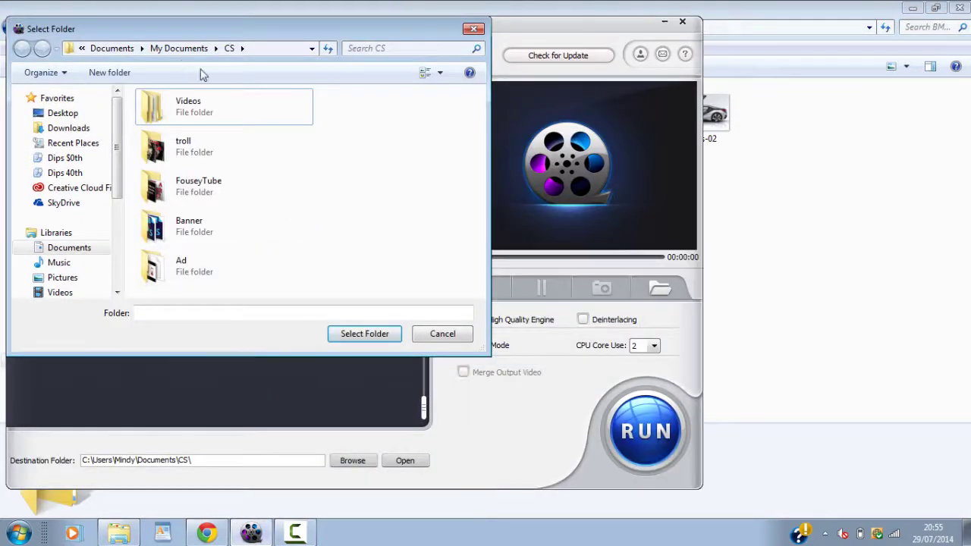
click(179, 48)
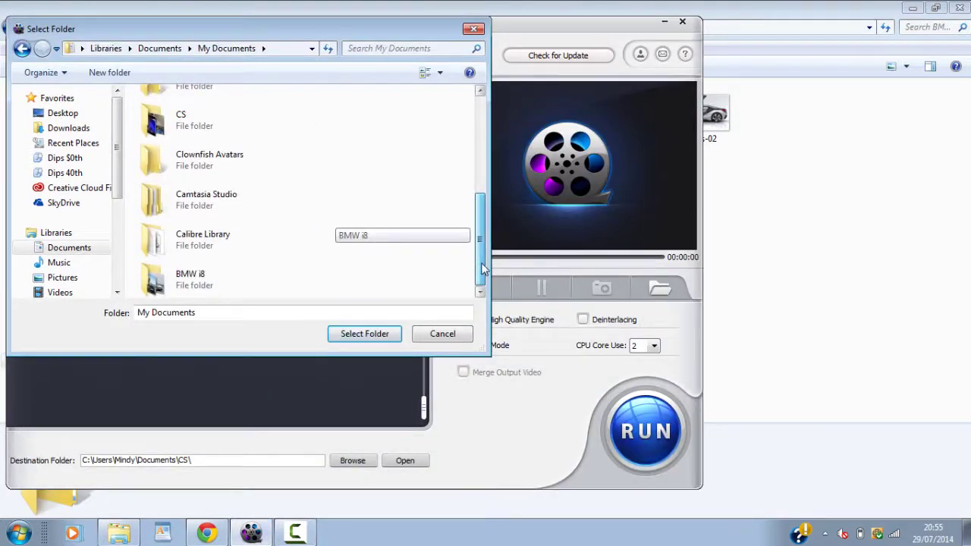
click(211, 279)
click(343, 334)
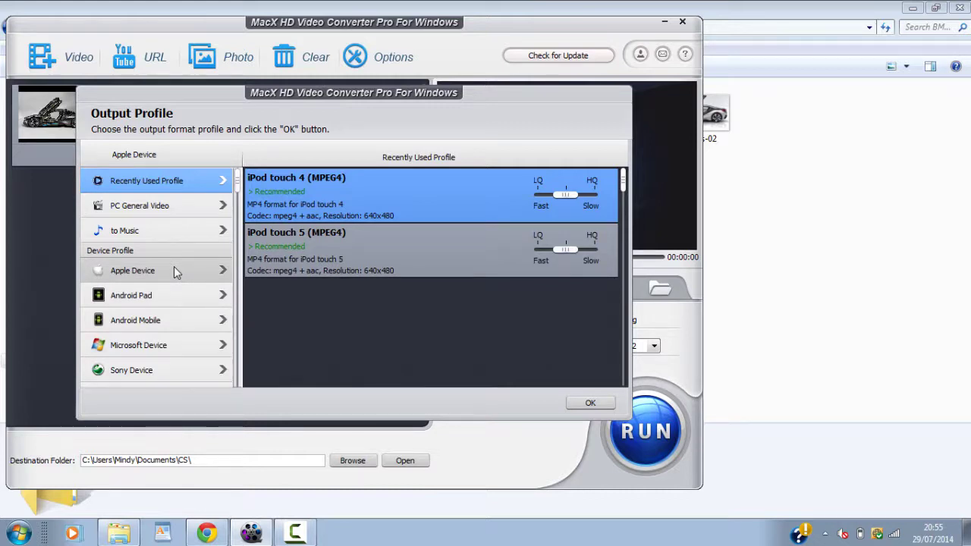
Choose WMV Video (WMV2) from PC General Video as the output profile.
click(197, 206)
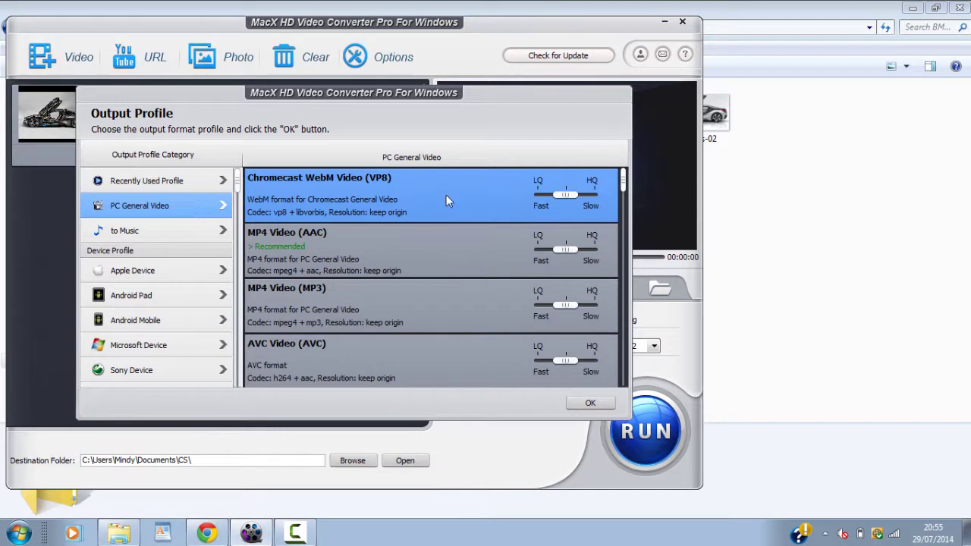
drag(622, 186, 619, 242)
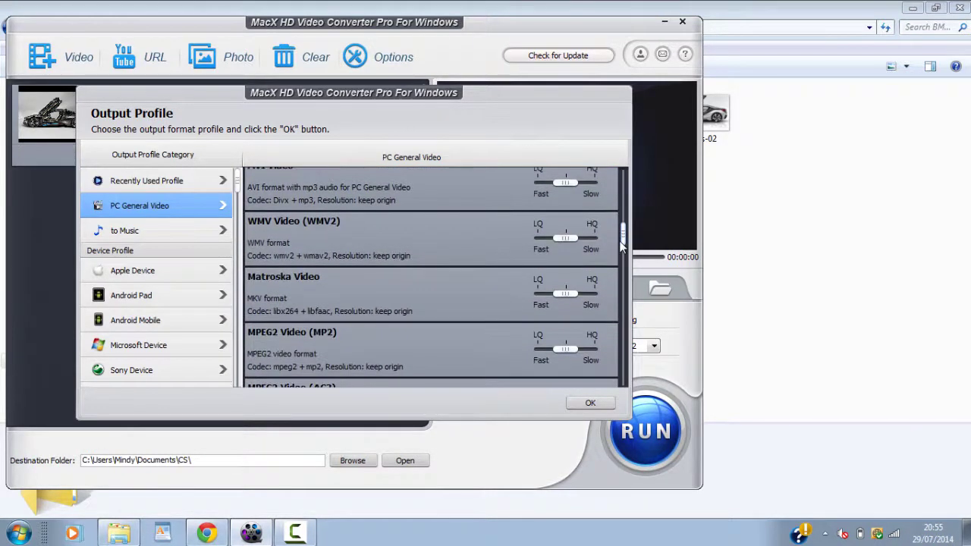
click(437, 250)
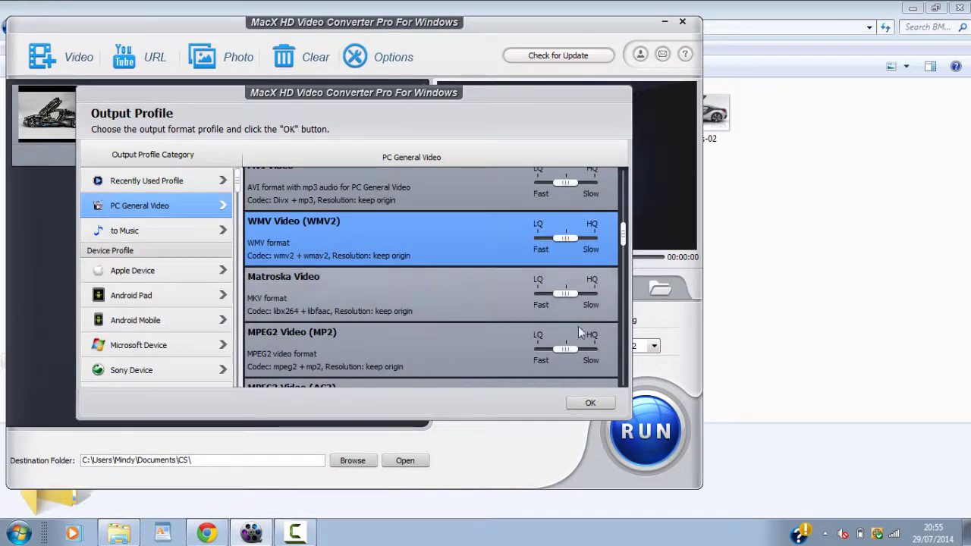
click(607, 404)
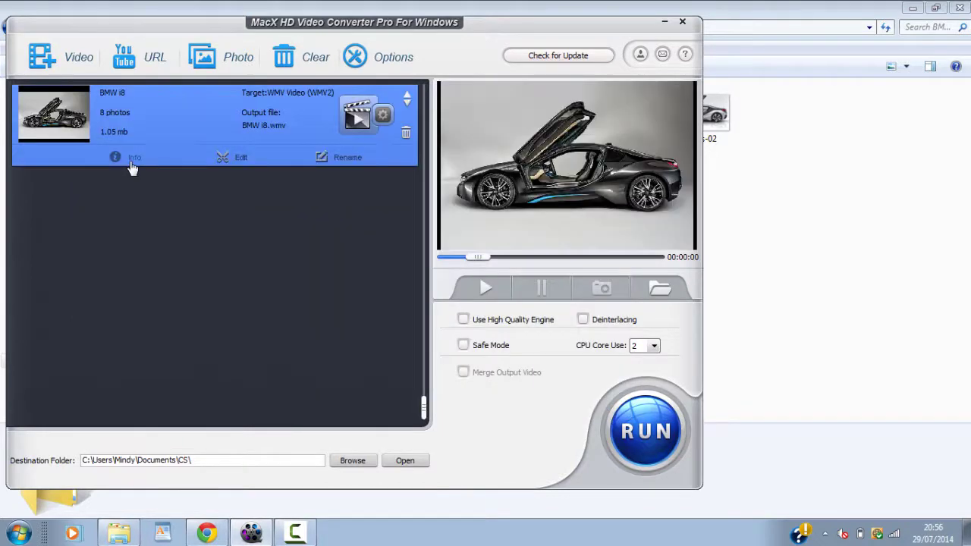
Set 2.00 seconds per BMW i8 photo and add the J Cole 'Return OF Simba' background track.
click(235, 155)
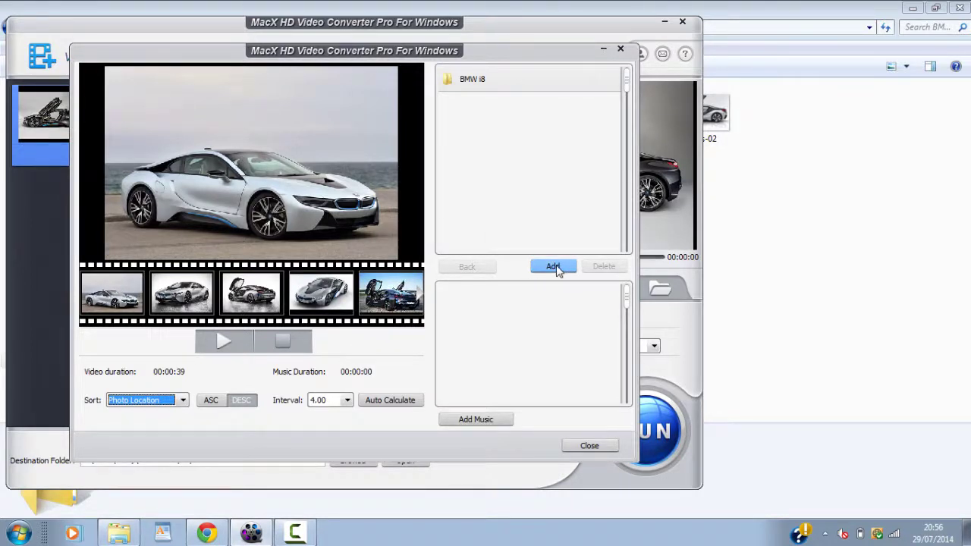
scroll(328, 406, up, 2)
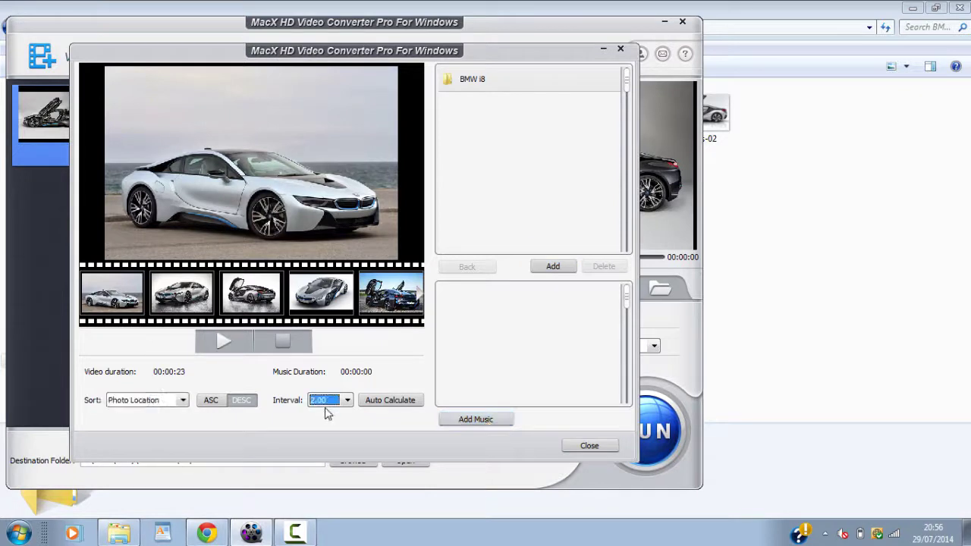
click(326, 402)
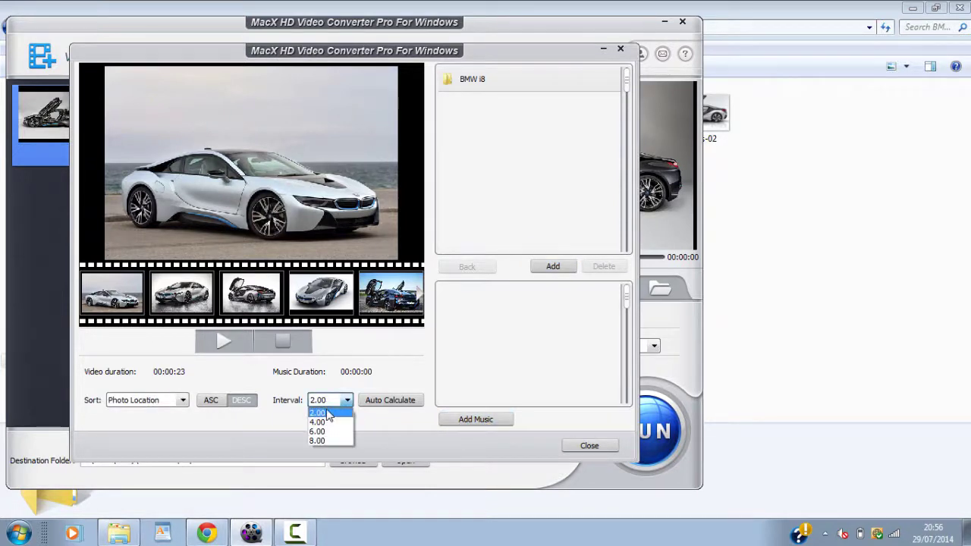
click(328, 414)
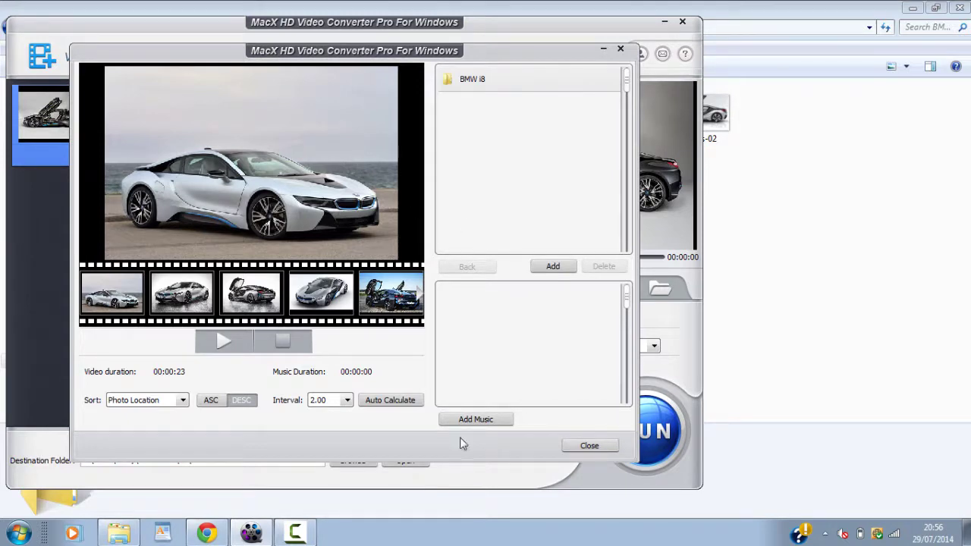
click(476, 419)
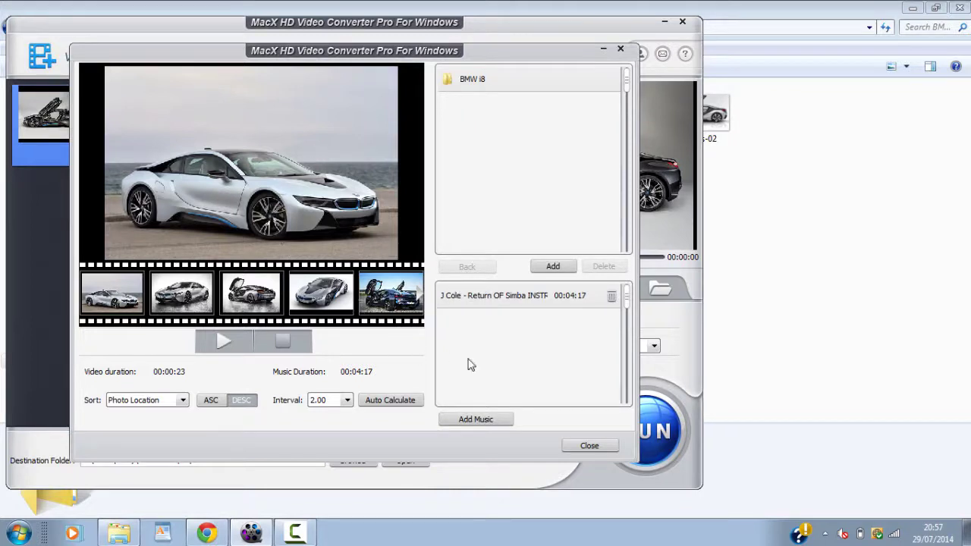
click(598, 445)
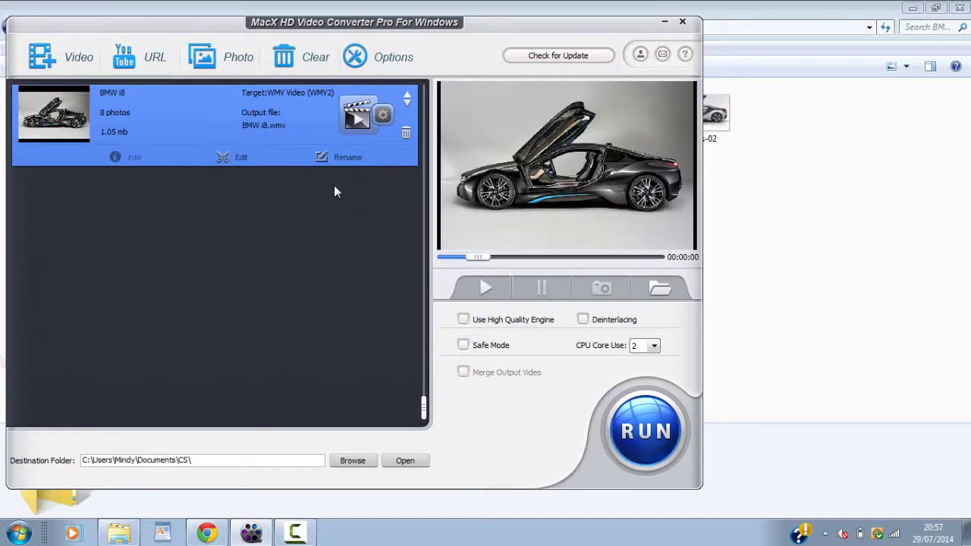
Keep the output settings unchanged and replace the Artist tag with CS.
click(383, 115)
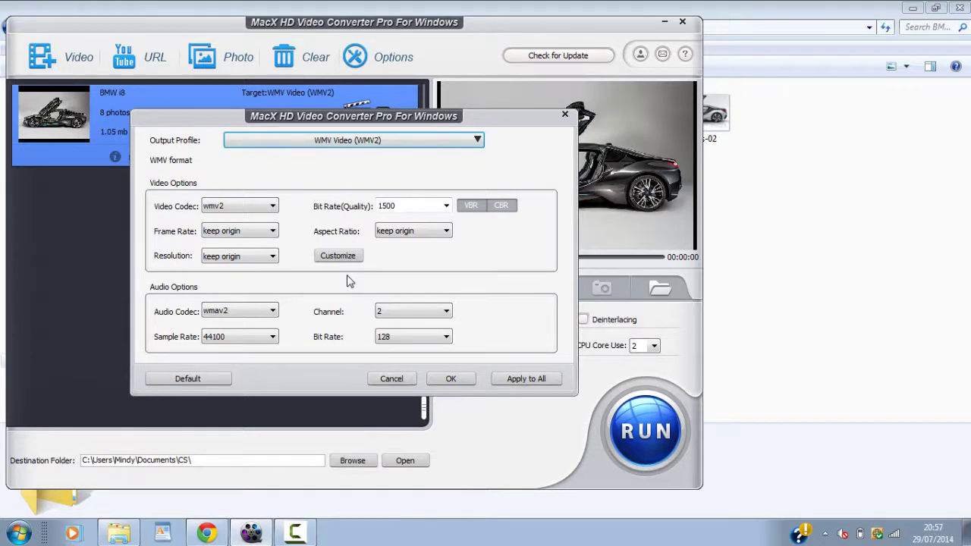
click(450, 378)
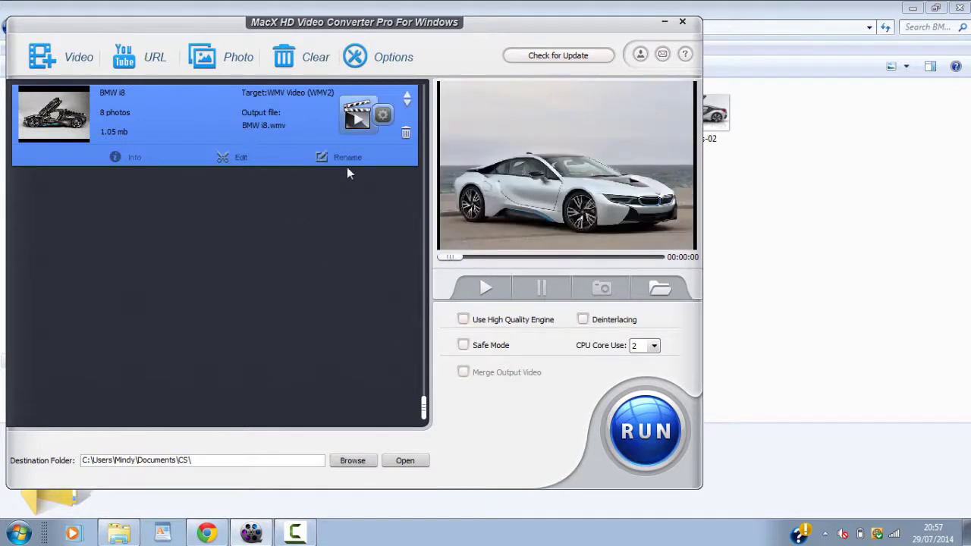
click(322, 157)
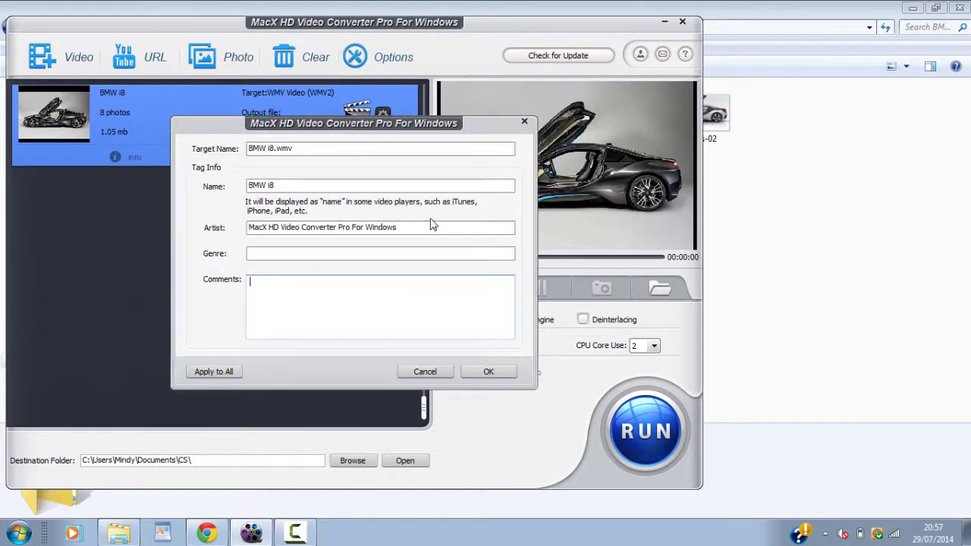
drag(431, 228, 228, 226)
text(CS)
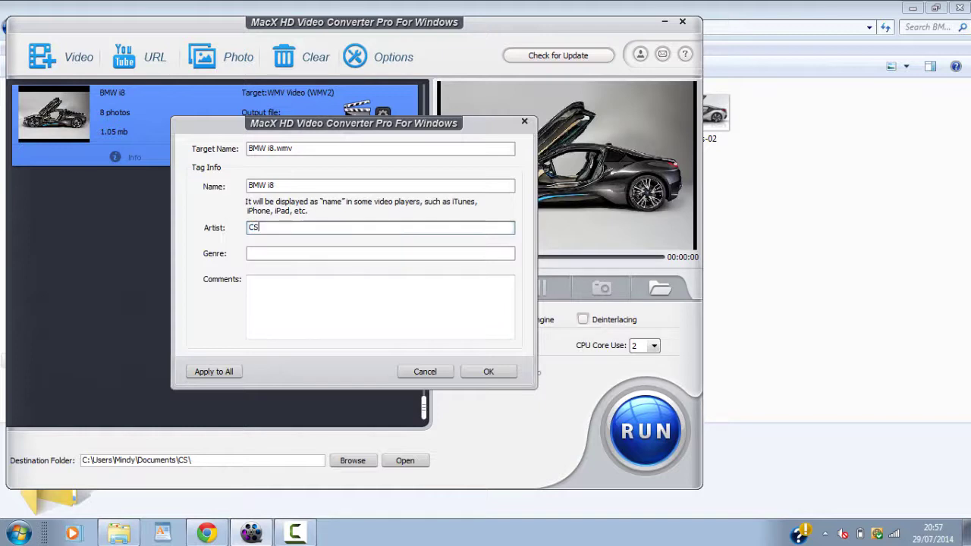
click(501, 375)
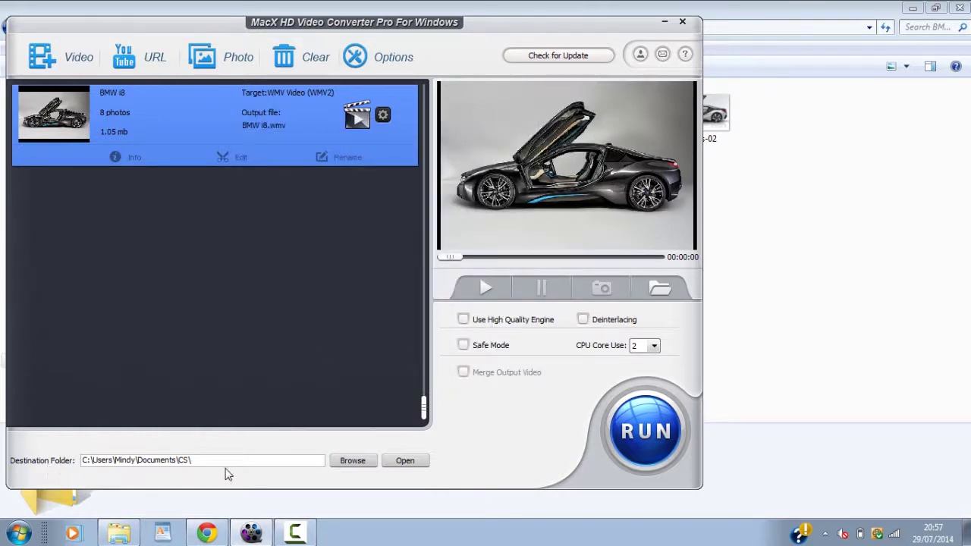
Run the BMW i8 WMV conversion and dismiss the completion message.
click(655, 434)
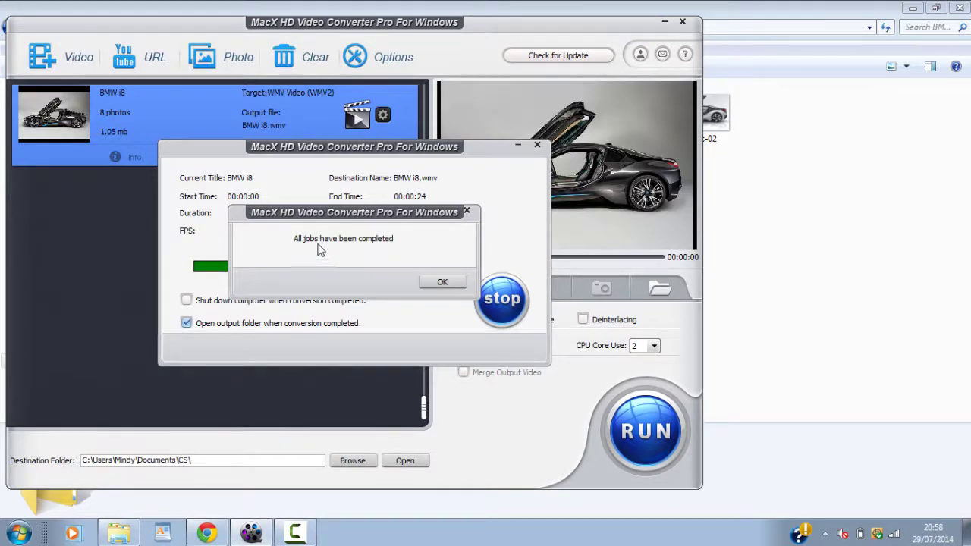
click(444, 282)
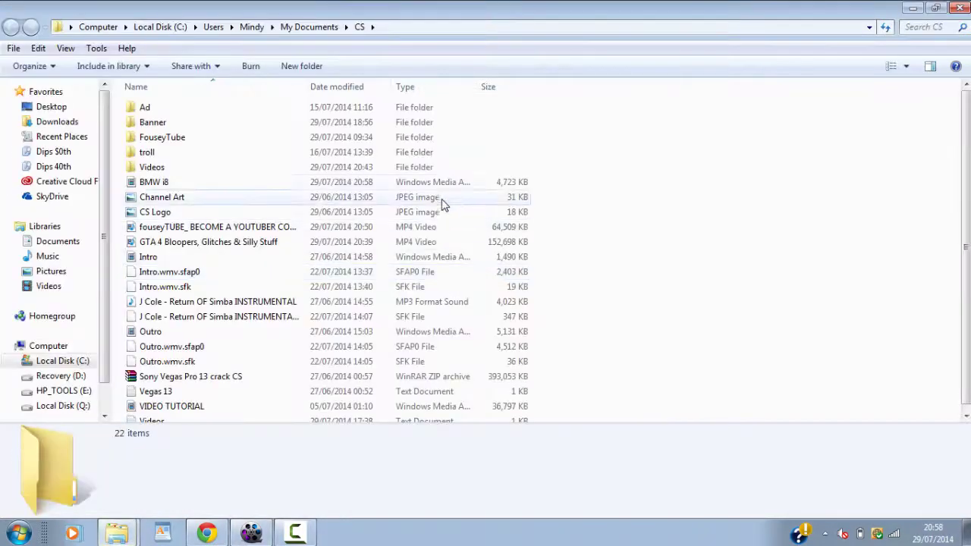
View the BMW i8 WMV's details in the CS folder (720x480, 30 fps).
click(440, 188)
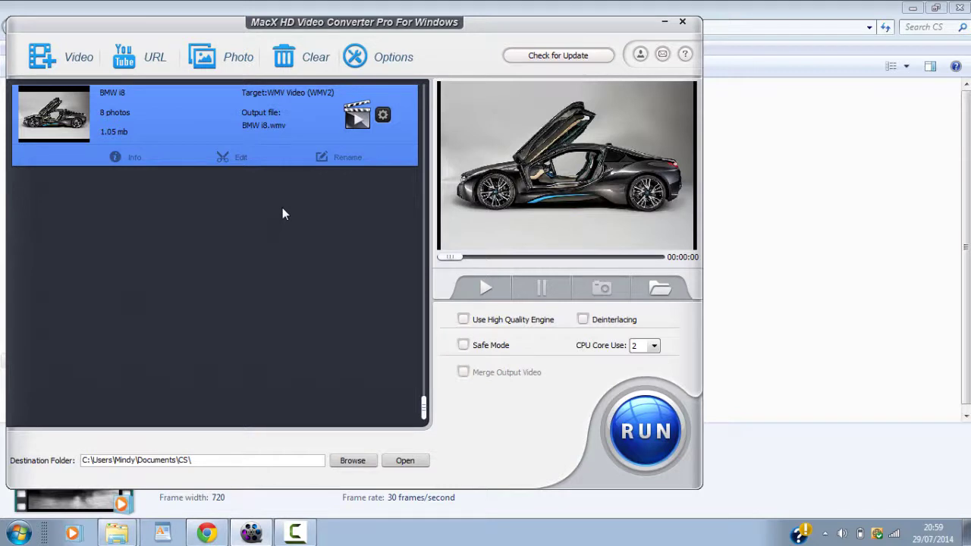
Clear the BMW i8 item, then close Options keeping English as the audio language.
click(301, 59)
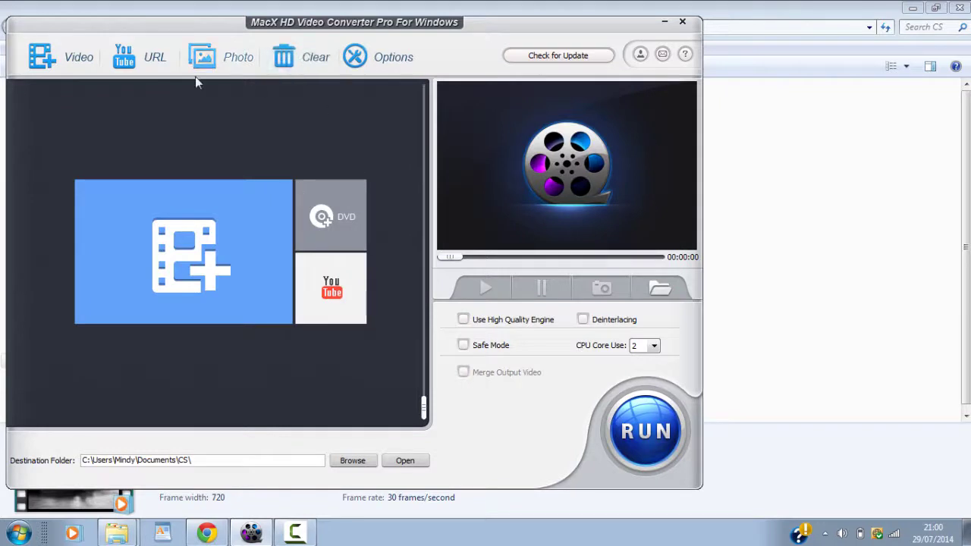
click(351, 61)
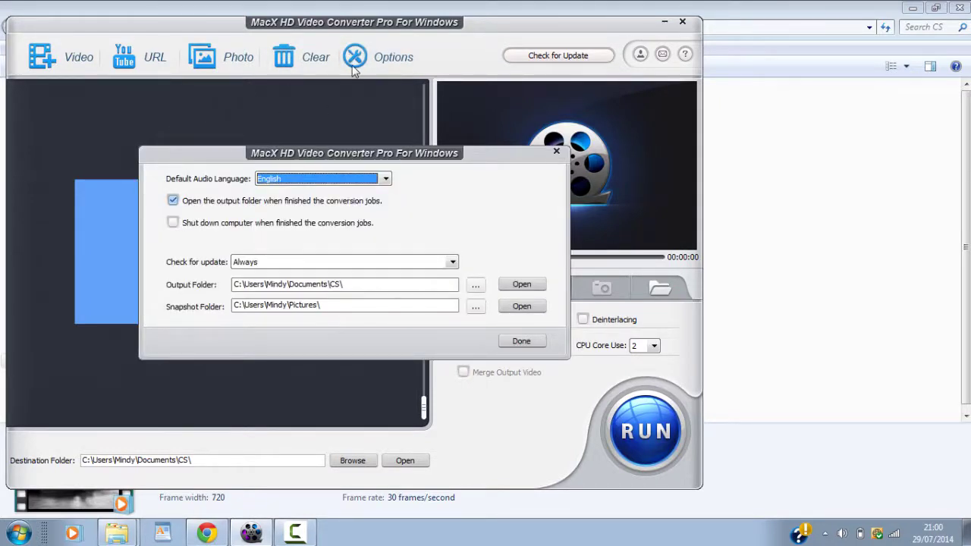
click(330, 179)
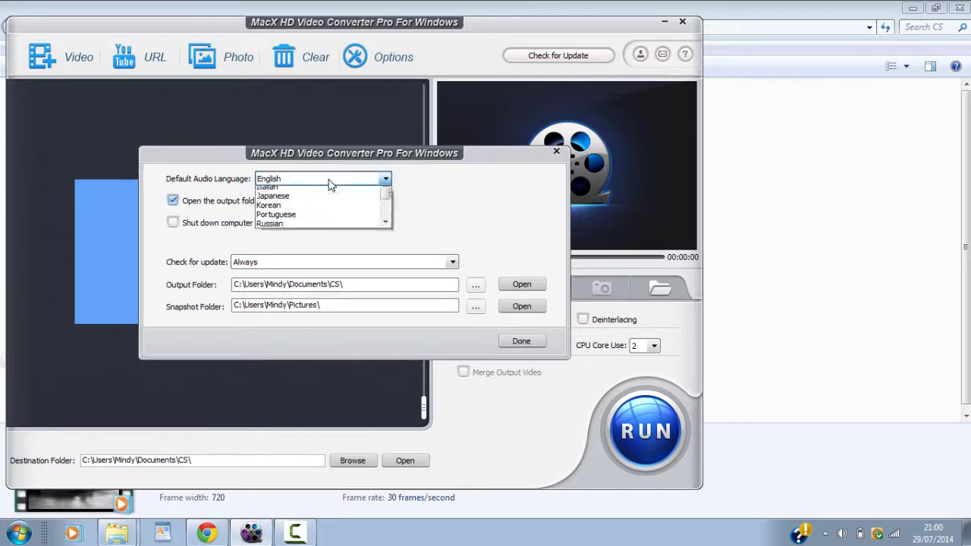
mouse_move(384, 220)
mouse_down()
mouse_move(389, 253)
mouse_move(390, 217)
mouse_up()
click(237, 303)
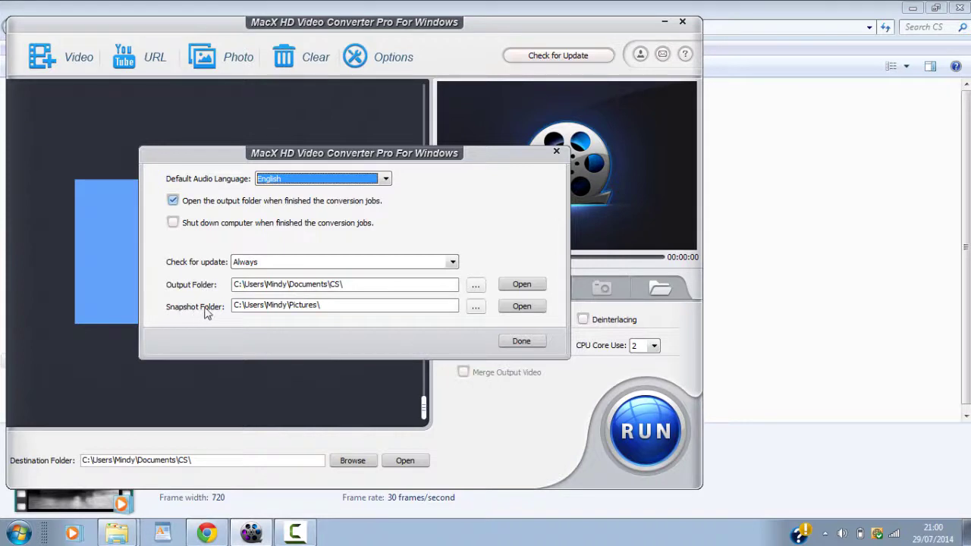
click(521, 341)
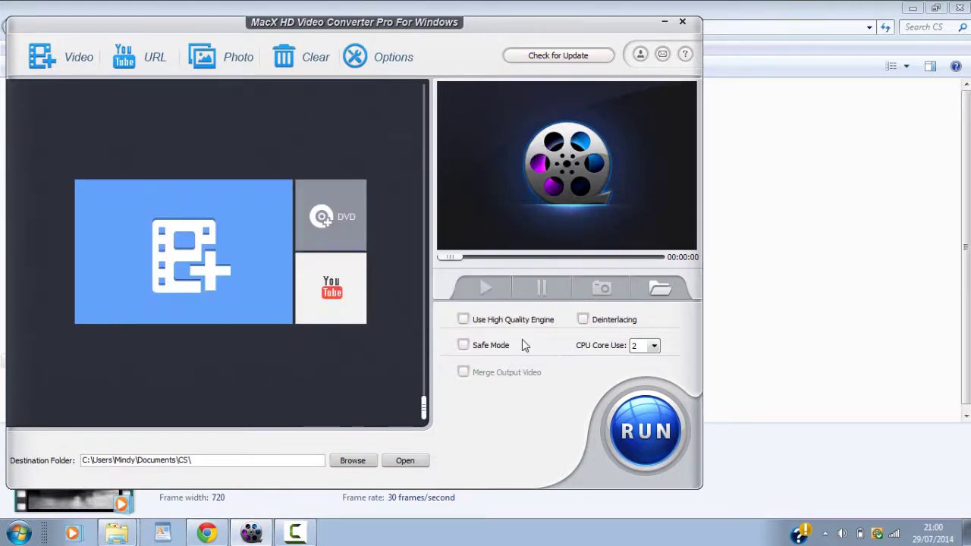